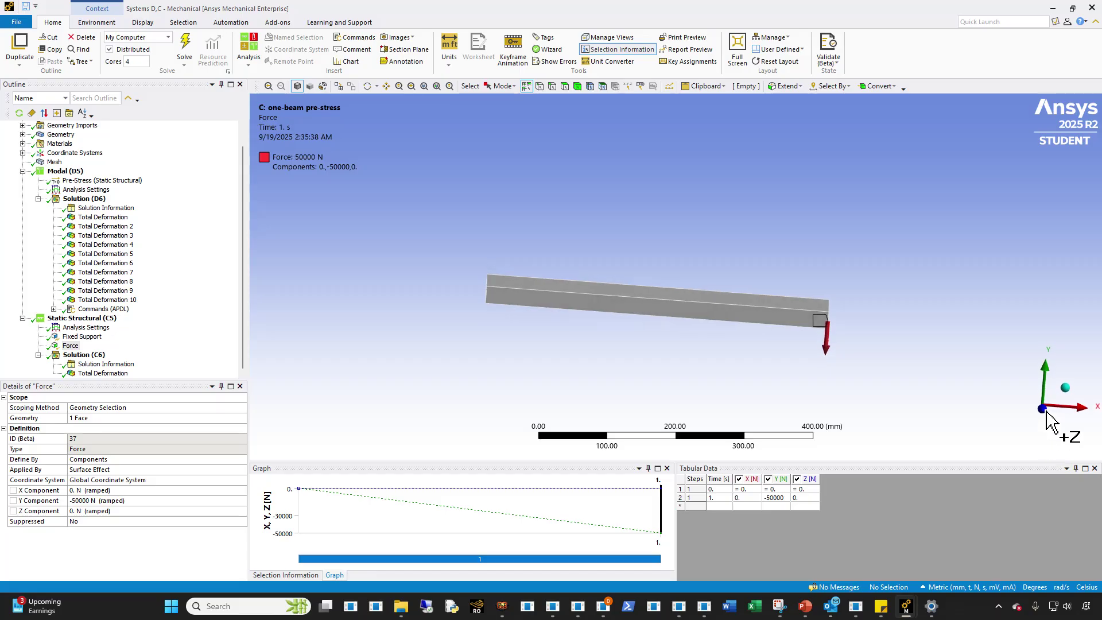
Step: Review the one-beam static structural pre-stress case, viewing its fixed support and the total deformation result from several angles
{"action": "mouse_move", "coordinate": [757, 310]}
{"action": "middle_mouse_down"}
{"action": "mouse_move", "coordinate": [631, 344]}
{"action": "mouse_move", "coordinate": [511, 345]}
{"action": "middle_mouse_up"}
{"action": "left_click", "coordinate": [82, 337]}
{"action": "left_click", "coordinate": [83, 363]}
{"action": "left_click", "coordinate": [104, 373]}
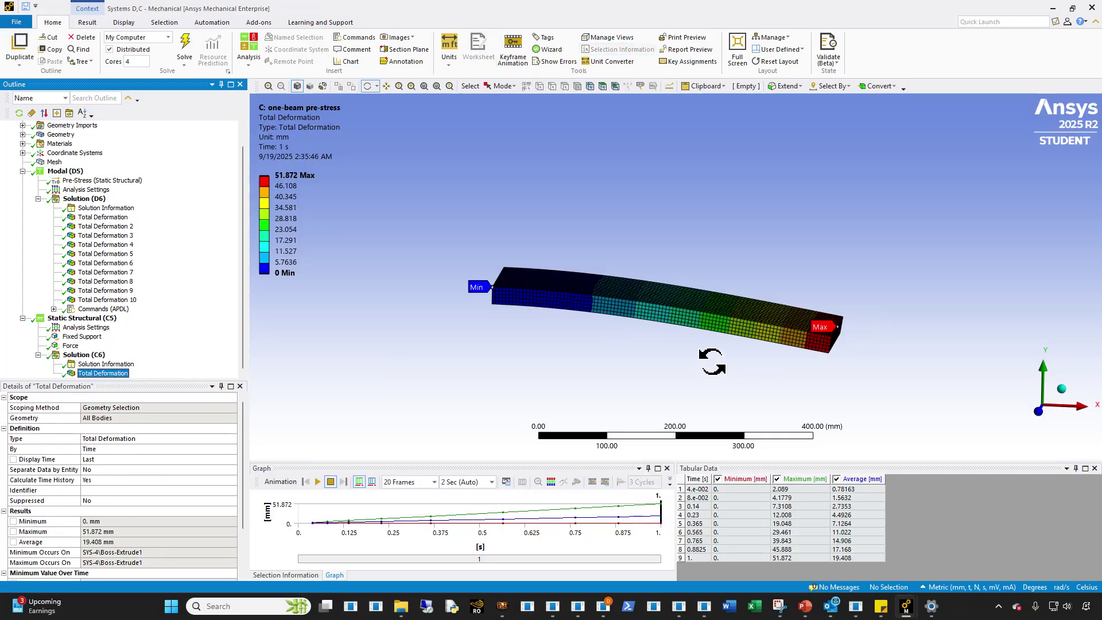
{"action": "middle_click_drag", "start_coordinate": [711, 366], "coordinate": [745, 357]}
{"action": "middle_click_drag", "start_coordinate": [1068, 418], "coordinate": [1057, 414]}
Step: Inspect the Contact Status options of the modal system's Pre-Stress (Static Structural) object, keeping Use True Status
{"action": "scroll", "coordinate": [69, 356], "scroll_direction": "up", "scroll_amount": 1}
{"action": "left_click", "coordinate": [92, 199]}
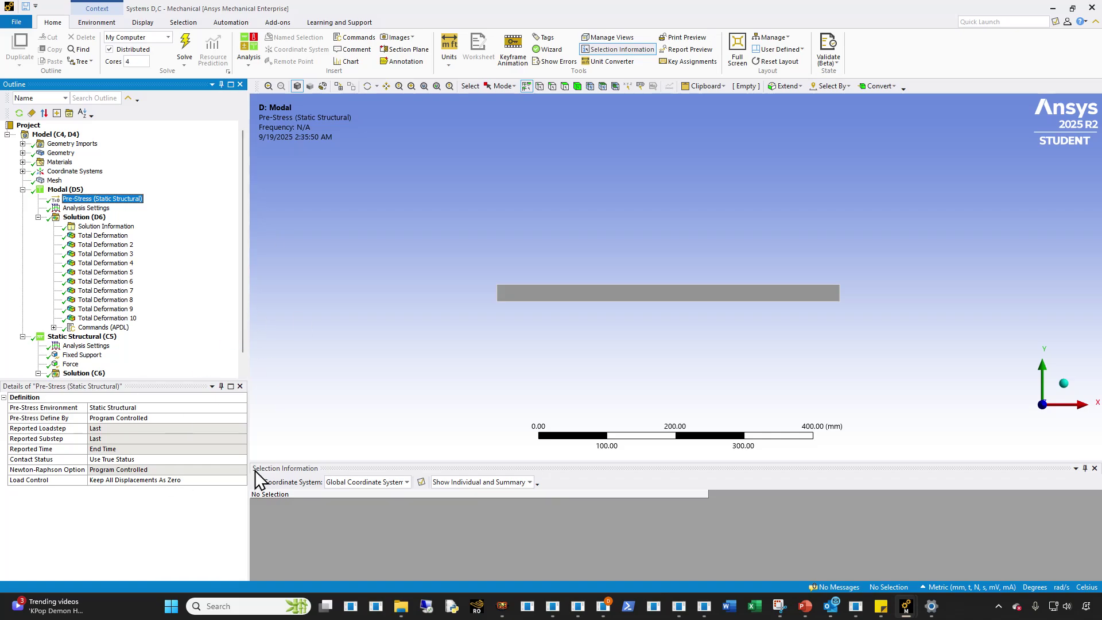
{"action": "left_click", "coordinate": [241, 459]}
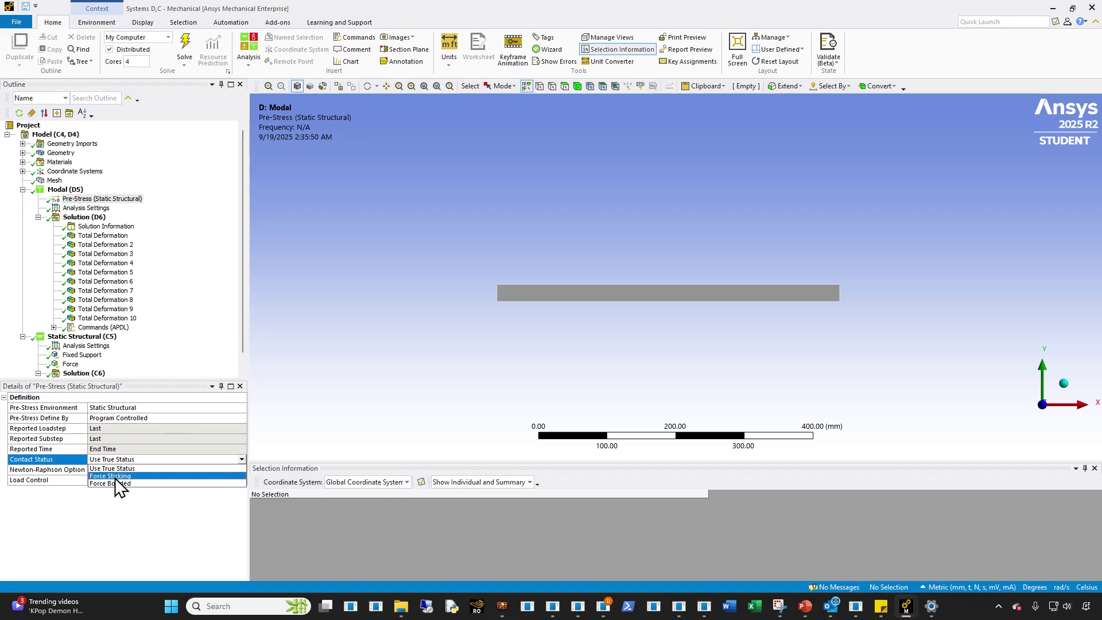
{"action": "left_click", "coordinate": [337, 394]}
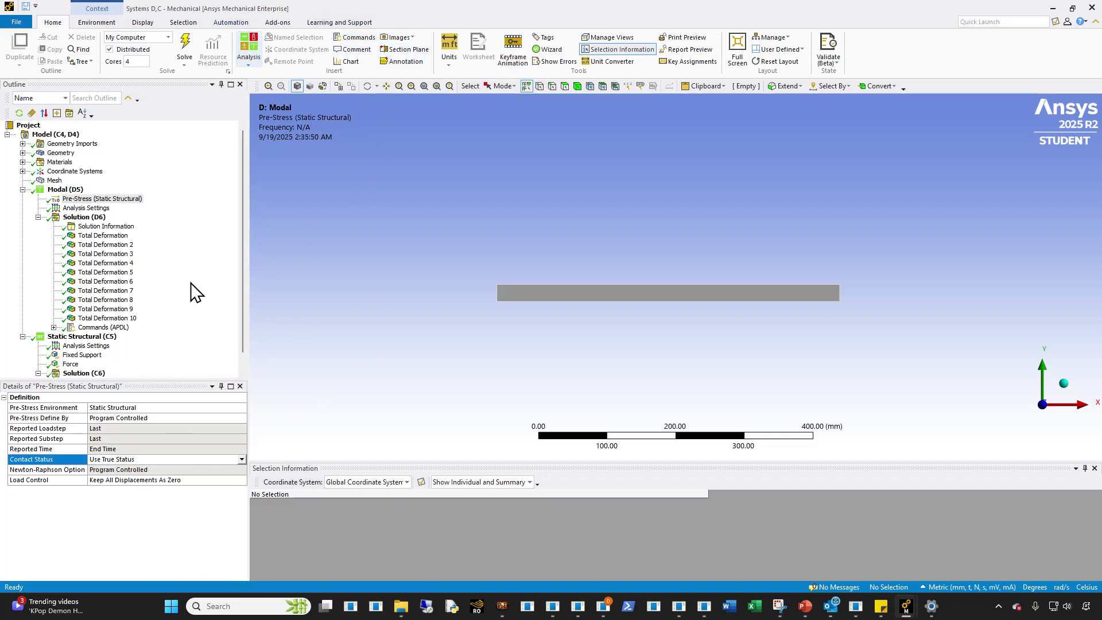
Step: Review the modal total deformation results for modes 1, 3, 5, 7 and 10
{"action": "left_click", "coordinate": [95, 235]}
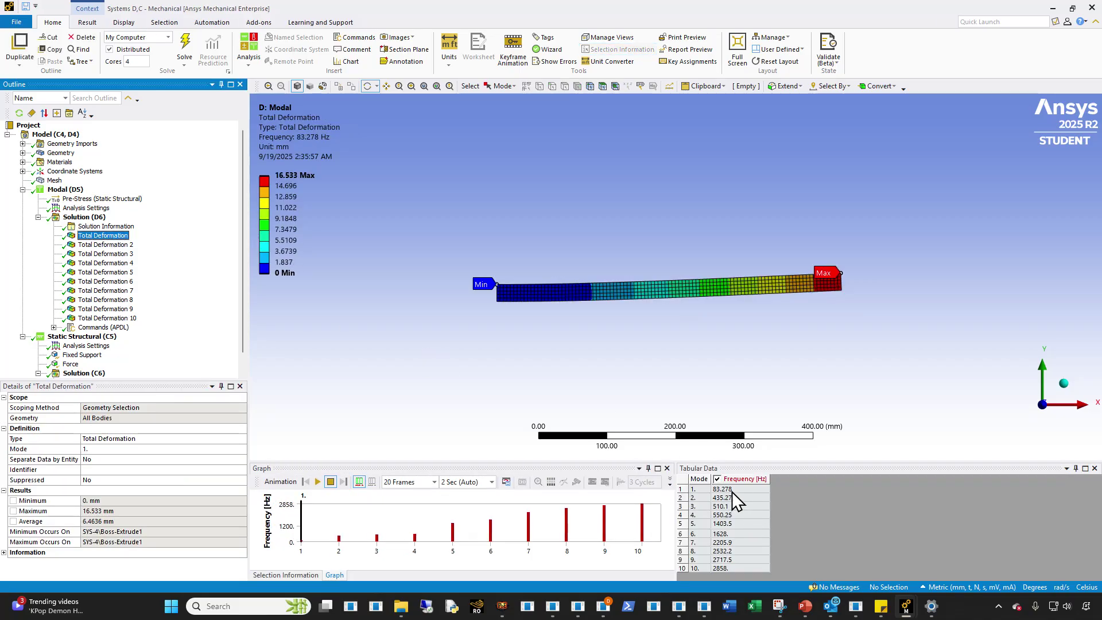
{"action": "left_click", "coordinate": [118, 254]}
{"action": "left_click", "coordinate": [116, 273]}
{"action": "left_click", "coordinate": [118, 291]}
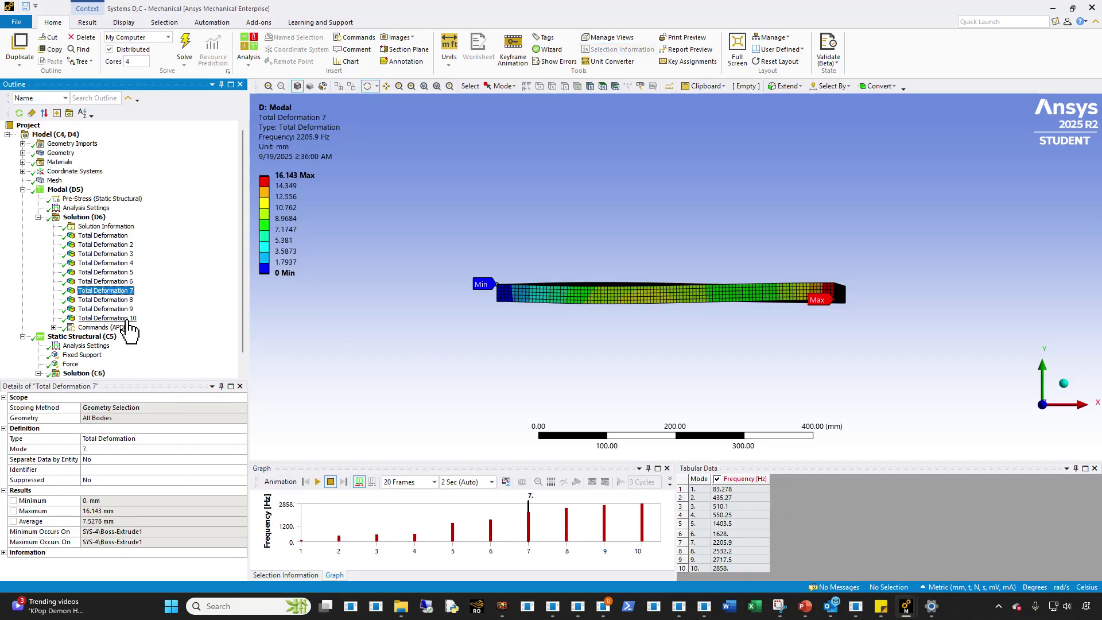
{"action": "left_click", "coordinate": [112, 318]}
Step: Expand the Commands (APDL) outputs and examine the mode 2, 6 and 1 deformations, animating mode 1
{"action": "left_click", "coordinate": [53, 327]}
{"action": "left_click", "coordinate": [106, 190]}
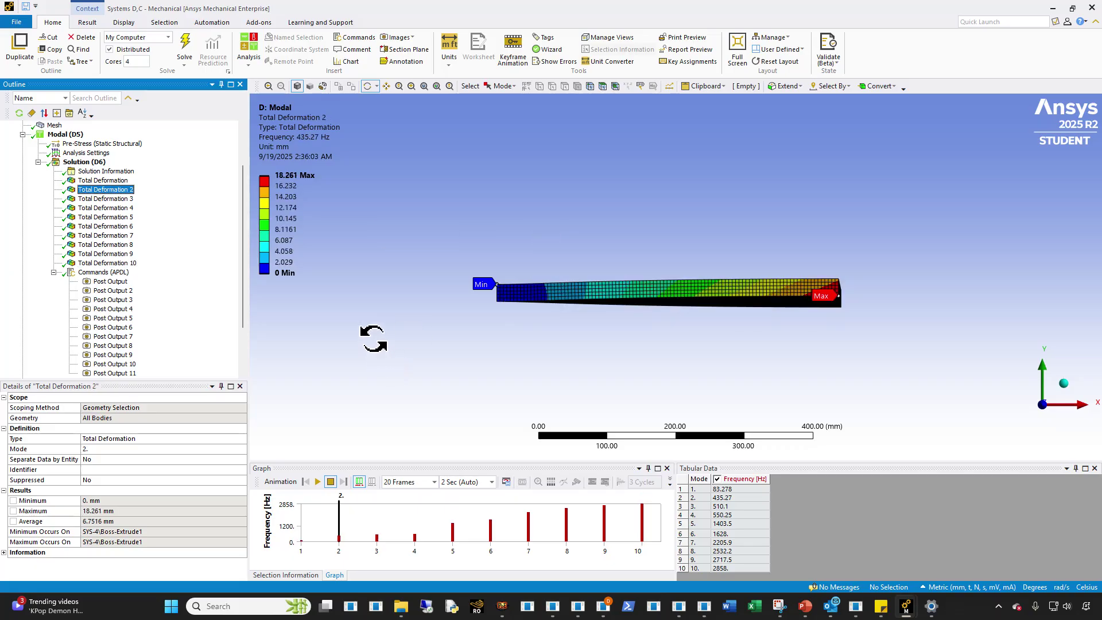
{"action": "left_click_drag", "start_coordinate": [653, 278], "coordinate": [709, 294]}
{"action": "left_click", "coordinate": [109, 227]}
{"action": "left_click", "coordinate": [103, 180]}
{"action": "left_click", "coordinate": [318, 481]}
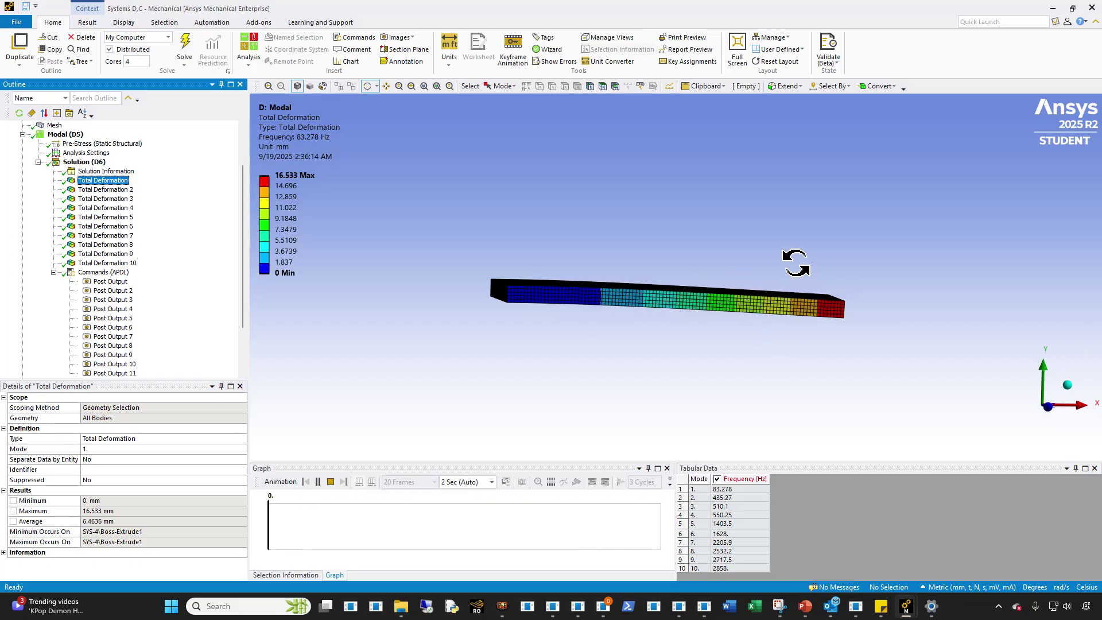
Step: View the first Post Output plot and Total Deformation 5, and read through the Commands (APDL) snippet
{"action": "left_click", "coordinate": [112, 281]}
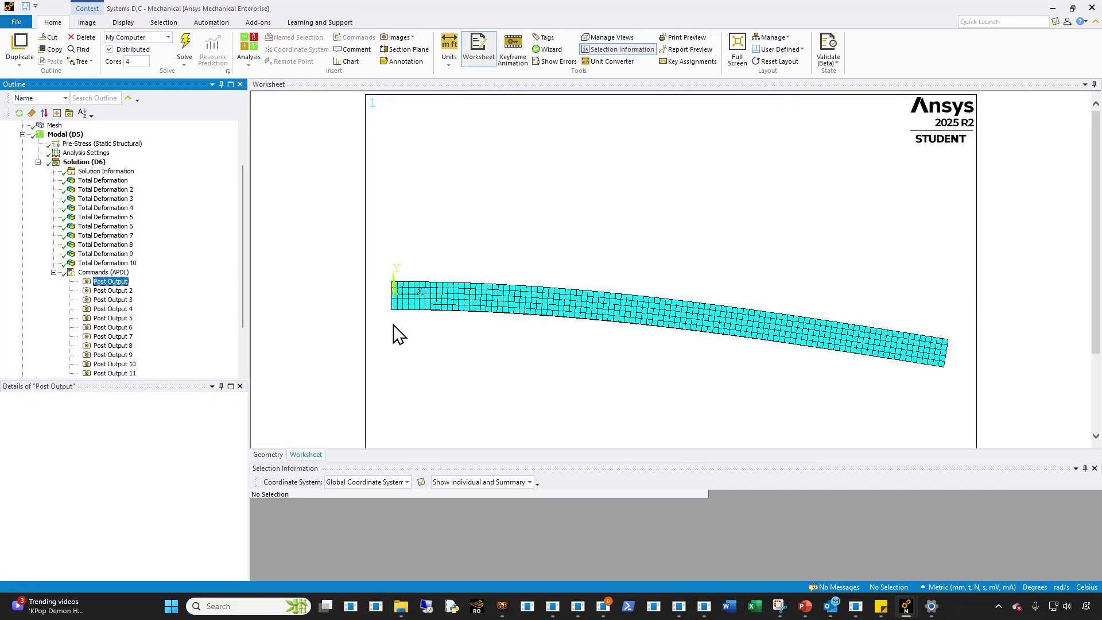
{"action": "left_click", "coordinate": [123, 218]}
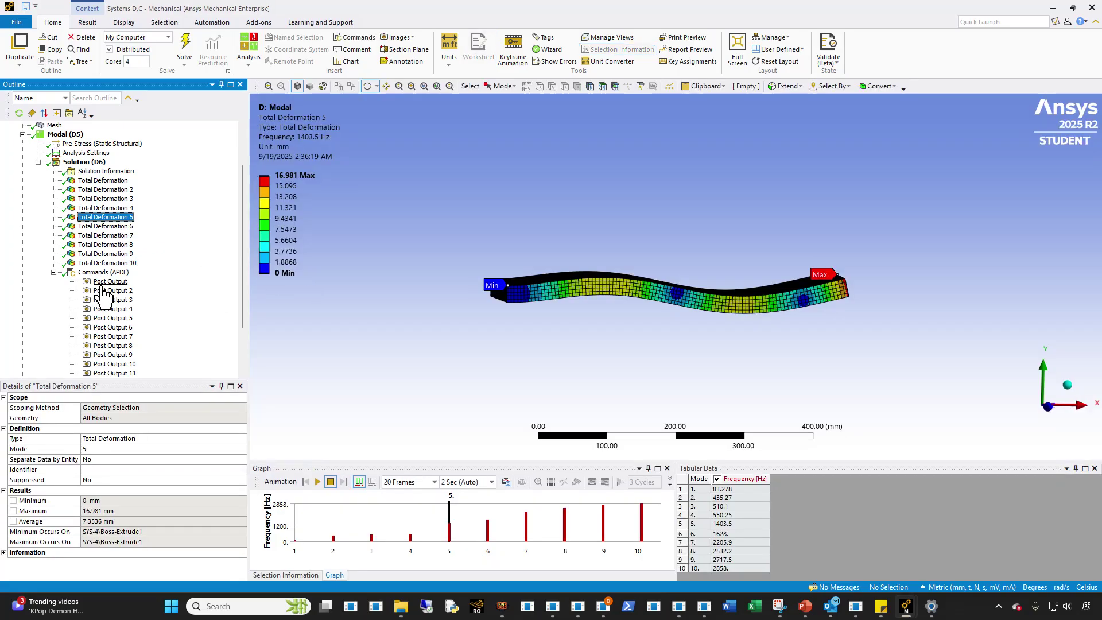
{"action": "left_click", "coordinate": [110, 281]}
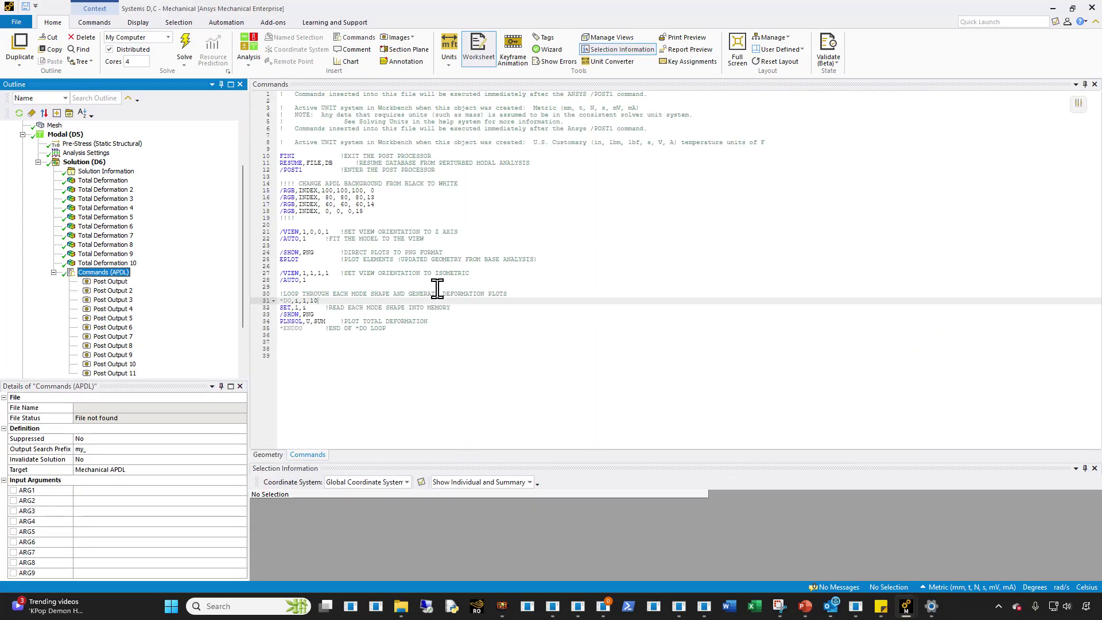
{"action": "left_click_drag", "start_coordinate": [416, 343], "coordinate": [300, 178]}
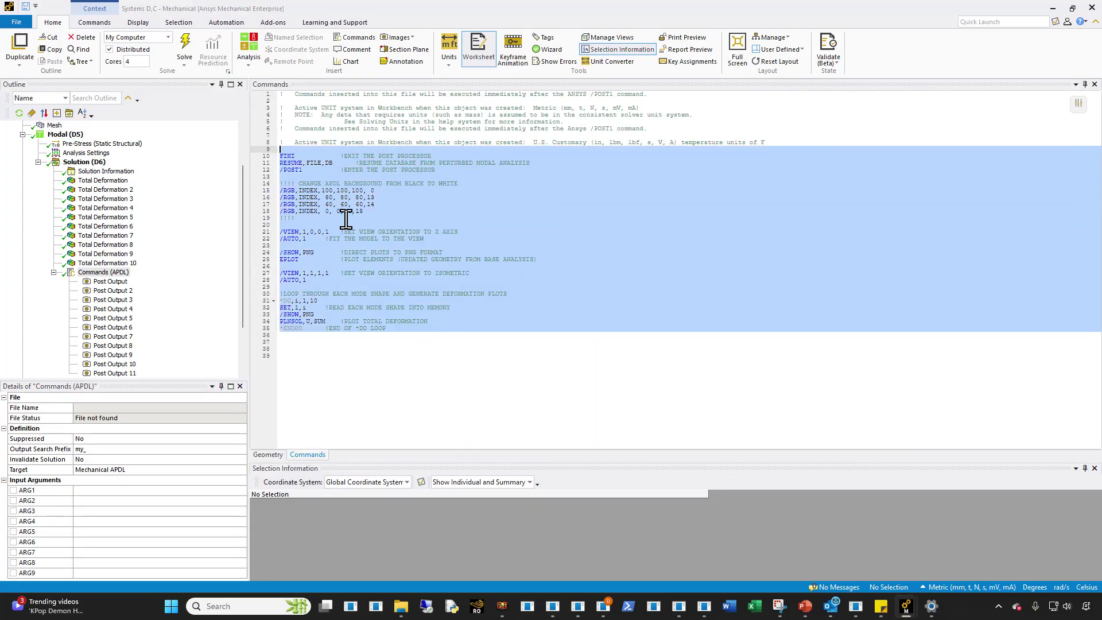
{"action": "left_click", "coordinate": [405, 267]}
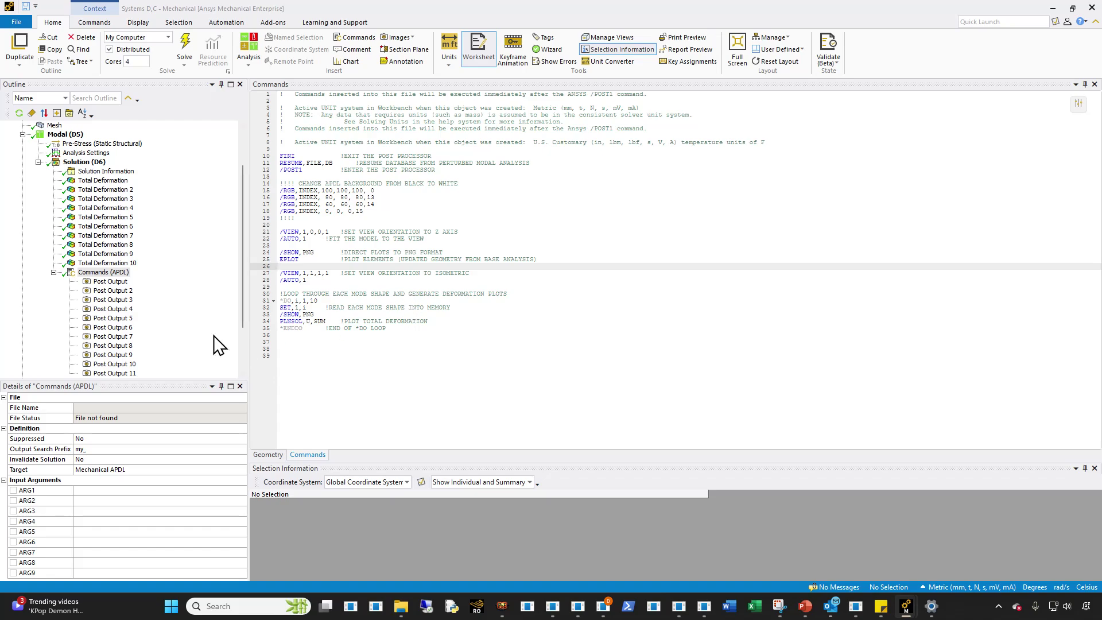
Step: View Total Deformation 10 and reopen the APDL snippet to check its mode-shape plotting loop
{"action": "left_click", "coordinate": [128, 302]}
{"action": "left_click", "coordinate": [106, 264]}
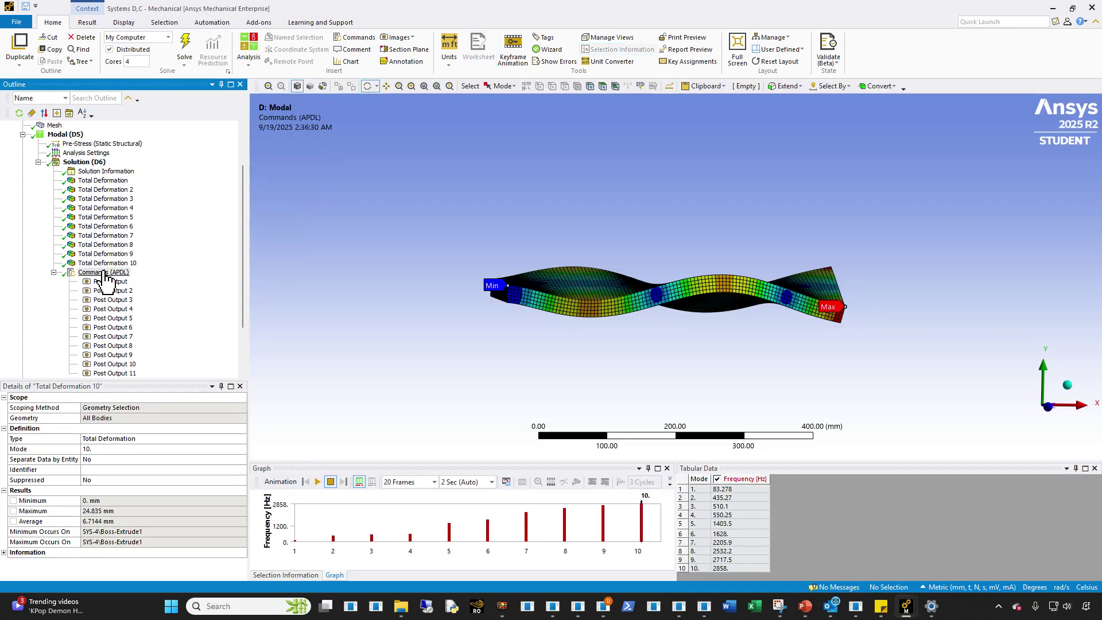
{"action": "left_click", "coordinate": [104, 272]}
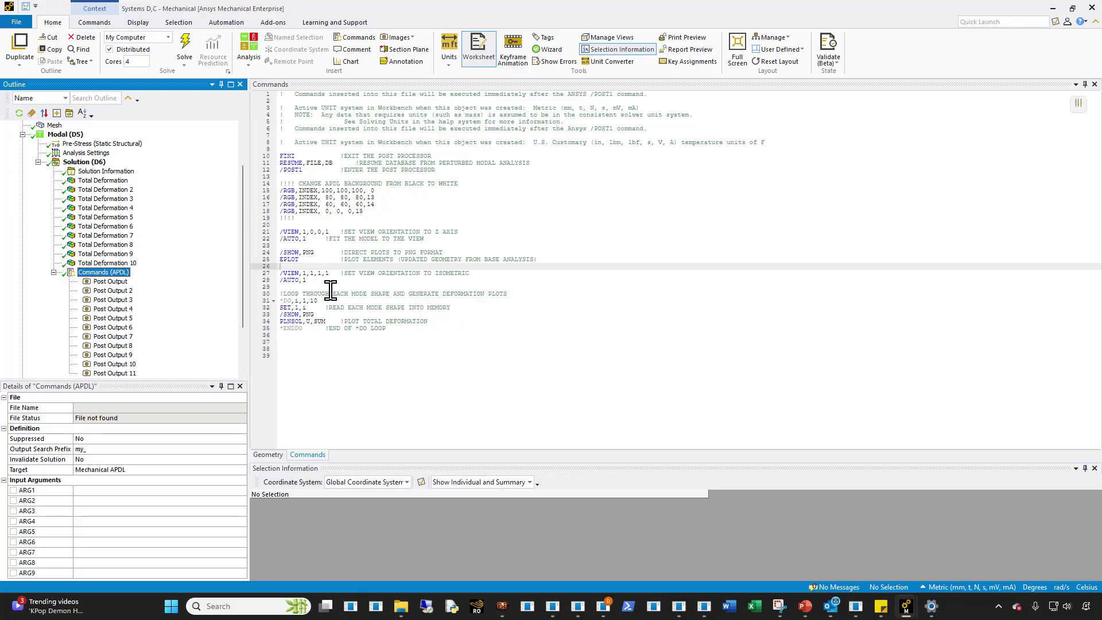
Step: Examine the APDL Post Output plots 3, 4, 5, 7 and 9, and return to the first two plots
{"action": "left_click", "coordinate": [112, 300]}
{"action": "left_click", "coordinate": [115, 309]}
{"action": "left_click", "coordinate": [118, 318]}
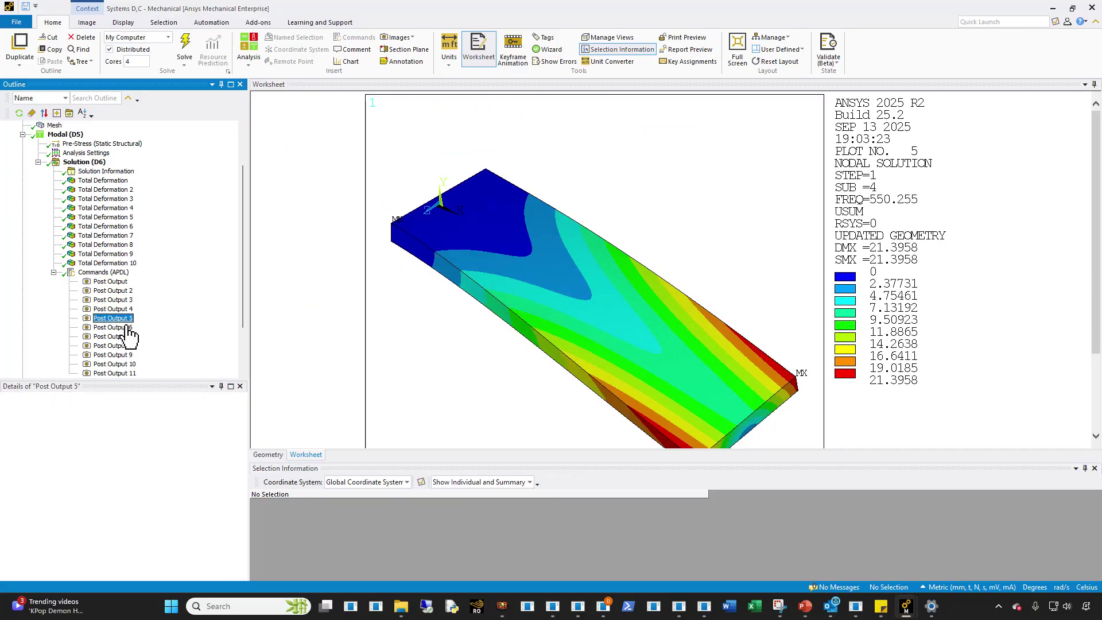
{"action": "left_click", "coordinate": [120, 336]}
{"action": "left_click", "coordinate": [122, 354]}
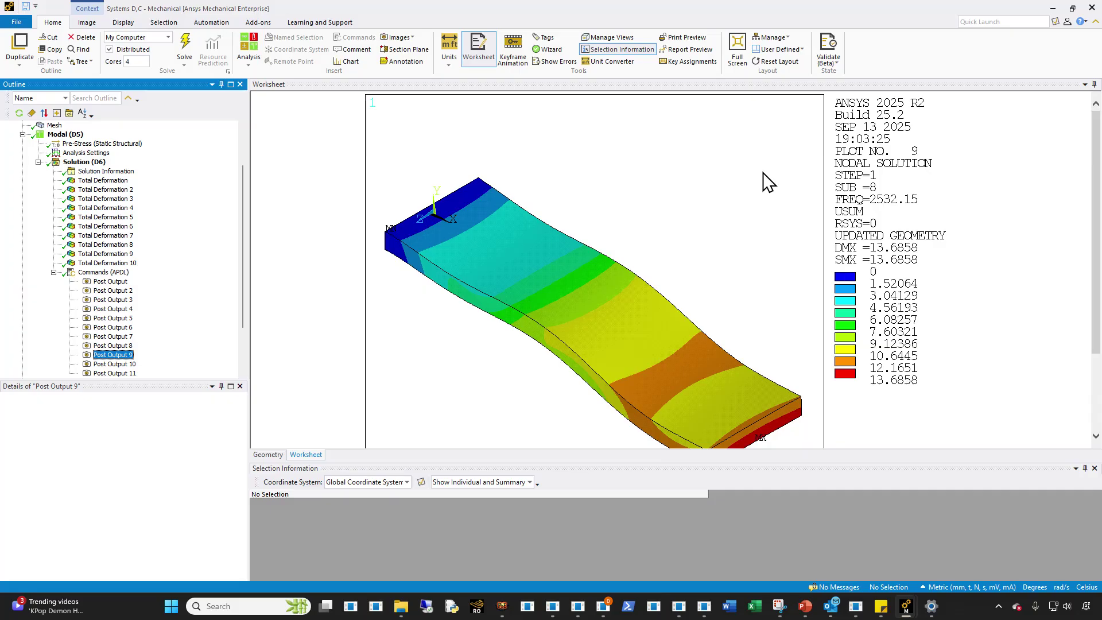
{"action": "left_click", "coordinate": [111, 290]}
{"action": "left_click", "coordinate": [110, 281]}
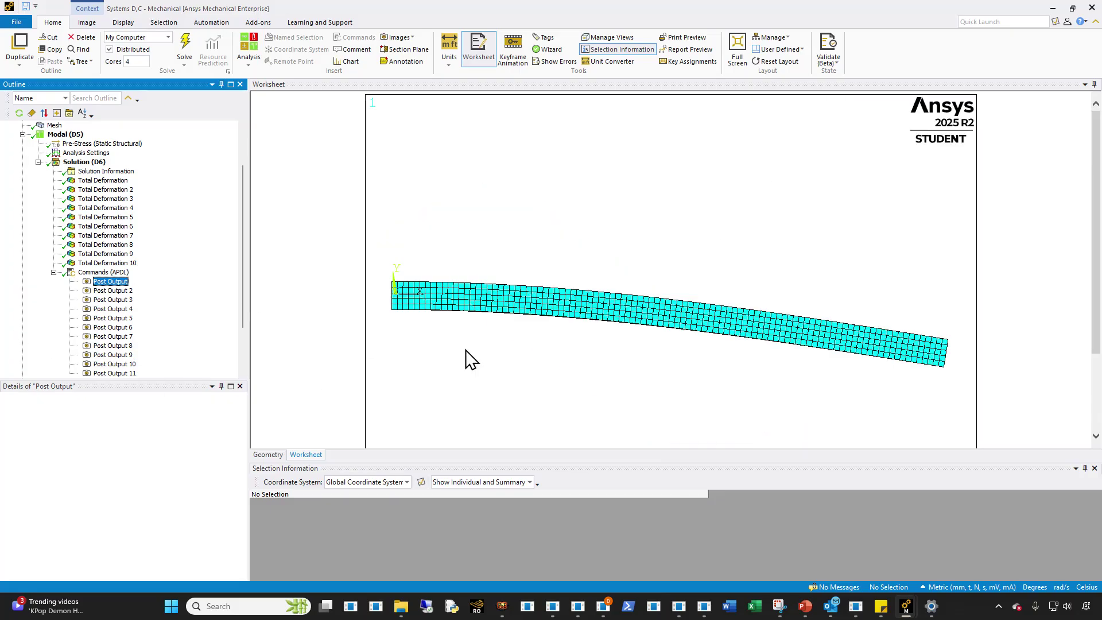
{"action": "left_click", "coordinate": [113, 290]}
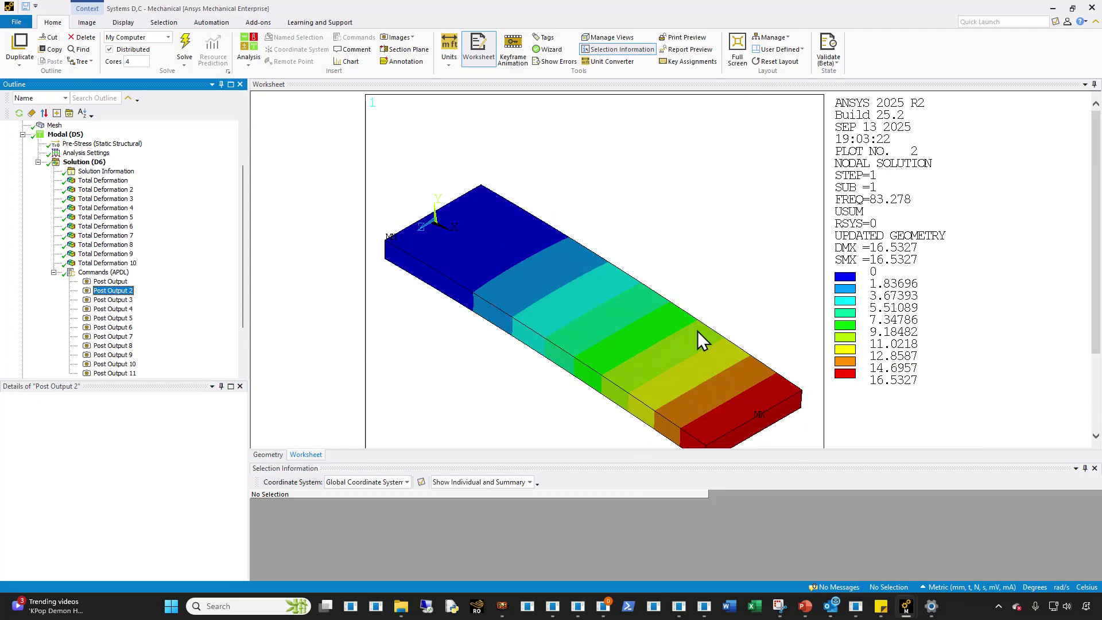
Step: Recheck the modal total deformation results, including modes 3, 8 and 9
{"action": "left_click", "coordinate": [71, 227]}
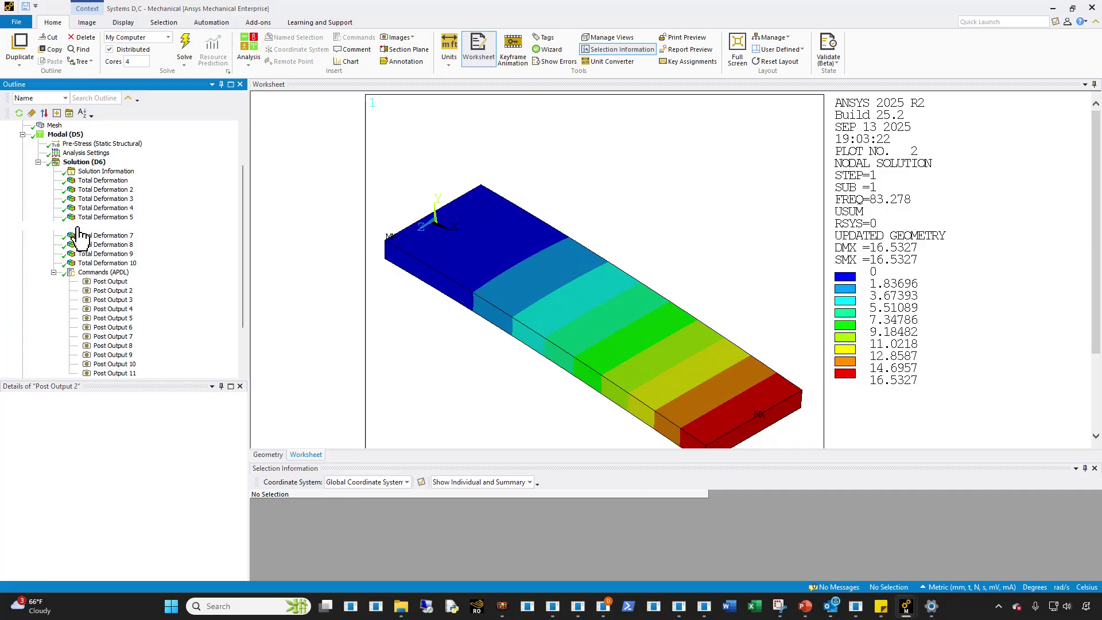
{"action": "left_click", "coordinate": [124, 254]}
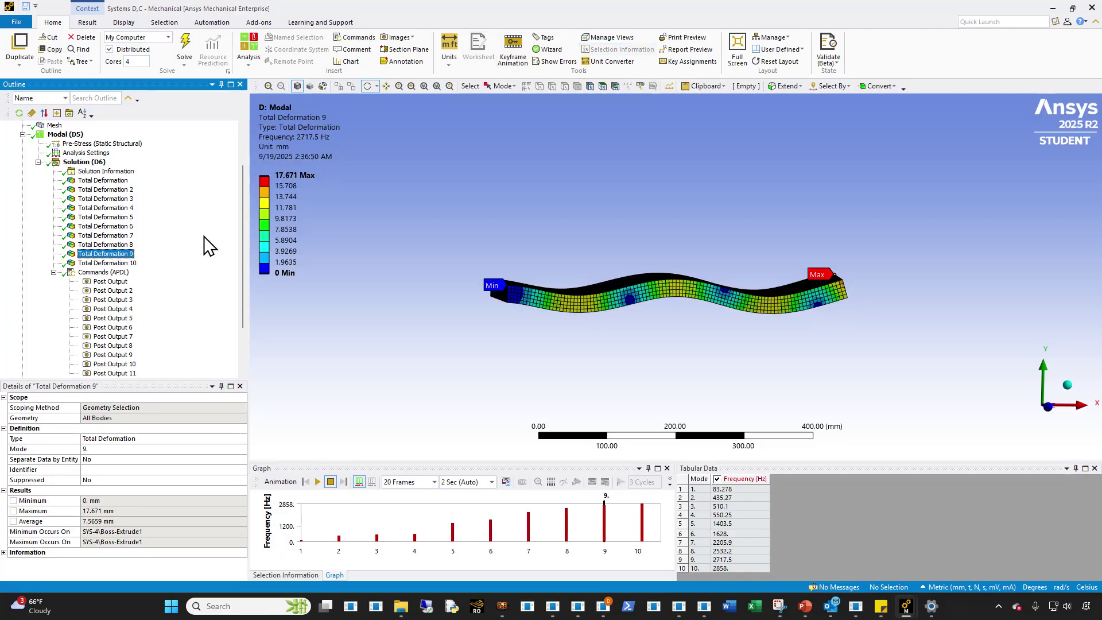
{"action": "left_click", "coordinate": [122, 199]}
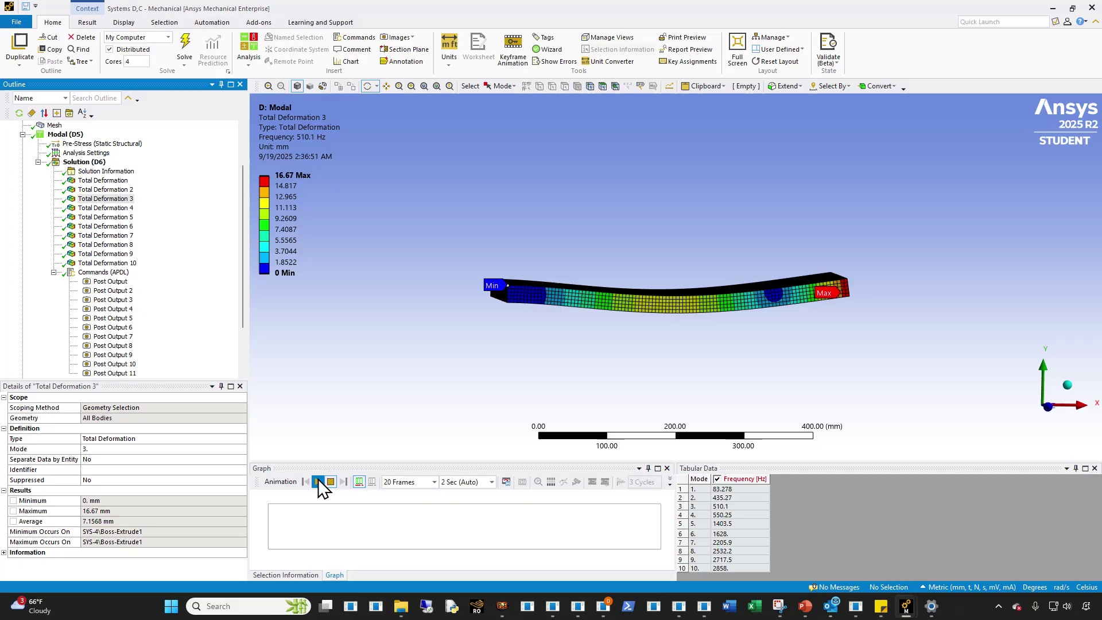
{"action": "left_click", "coordinate": [110, 245]}
{"action": "left_click", "coordinate": [125, 254]}
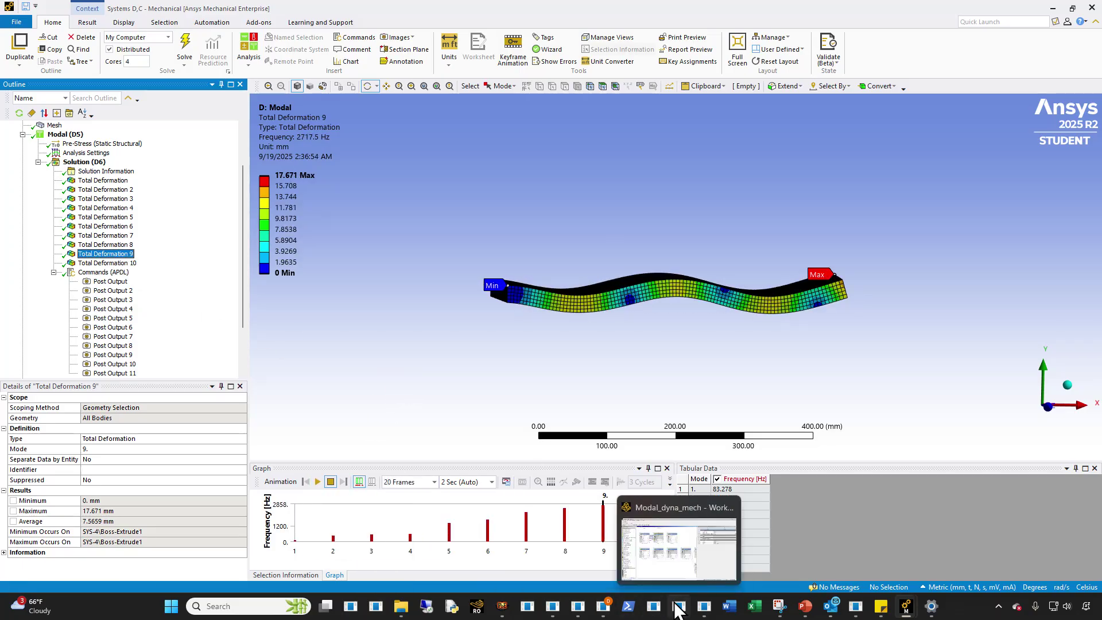
Step: Switch to the LS-PrePost window showing the pre-stressed one-beam eigenmode results
{"action": "mouse_move", "coordinate": [581, 613]}
{"action": "left_click", "coordinate": [577, 548]}
{"action": "left_click", "coordinate": [550, 363]}
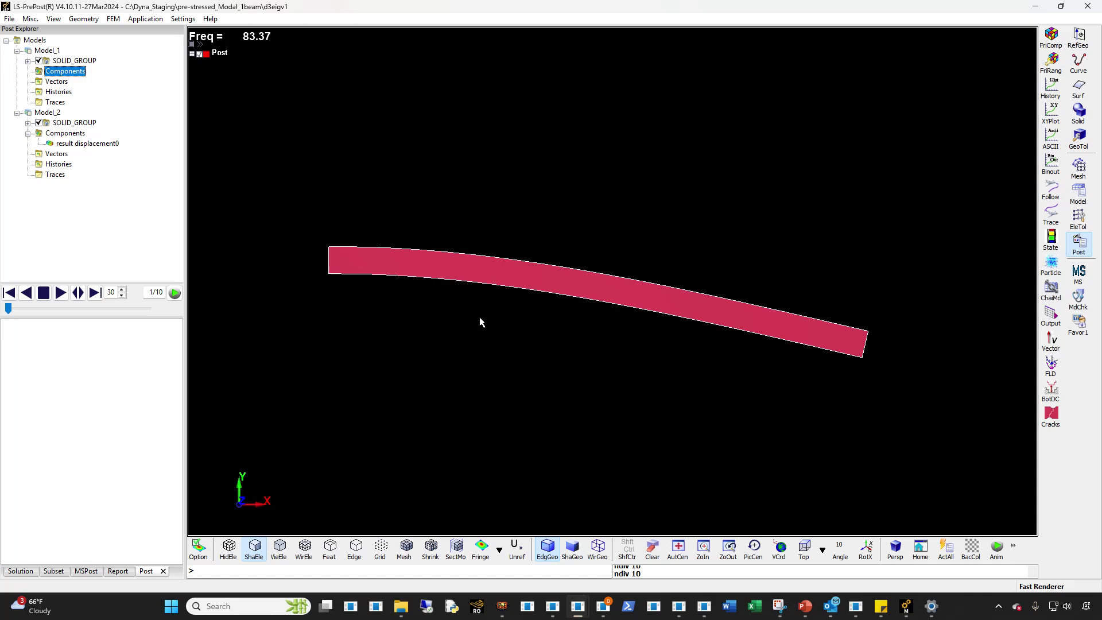
Step: Add a resultant displacement contour from the Ndv components to Model_1, and delete that contour component
{"action": "right_click", "coordinate": [58, 76]}
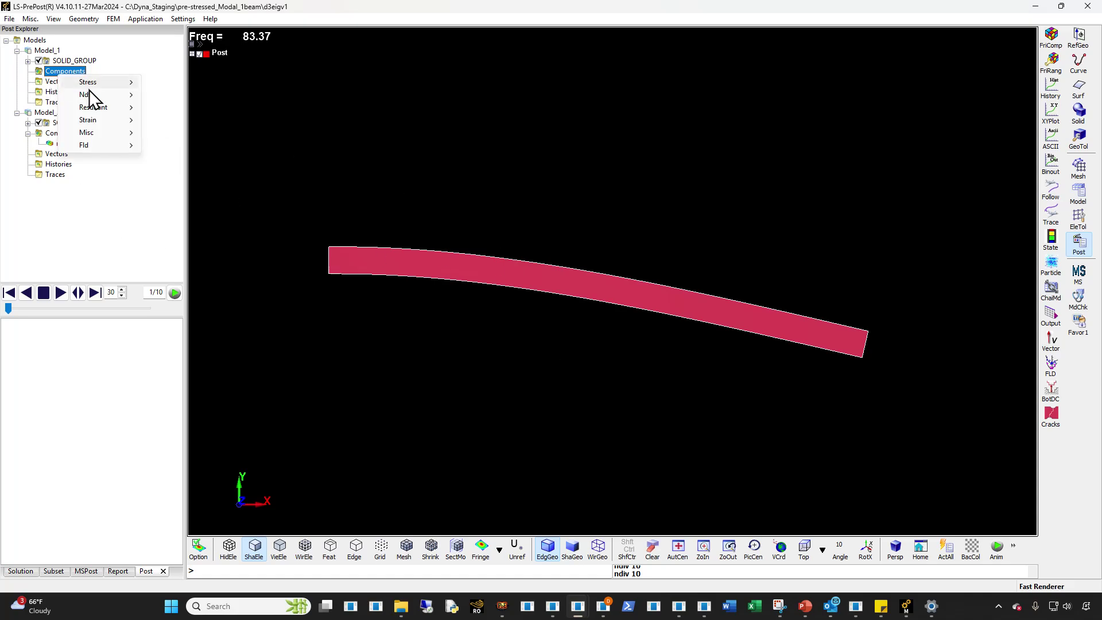
{"action": "mouse_move", "coordinate": [99, 92]}
{"action": "left_click", "coordinate": [202, 132]}
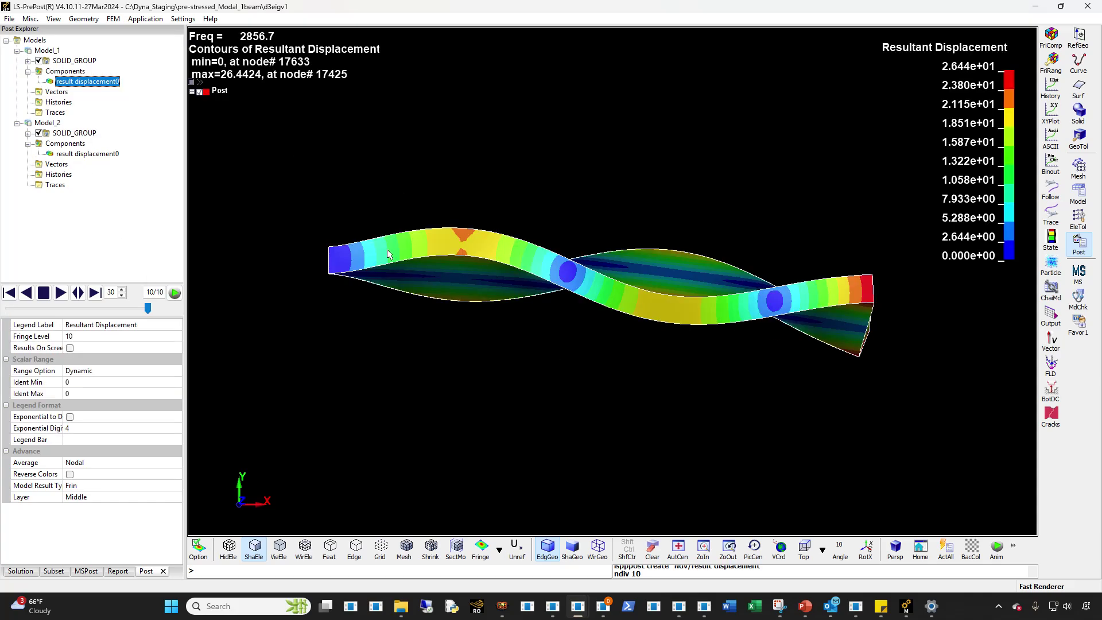
{"action": "right_click", "coordinate": [87, 81]}
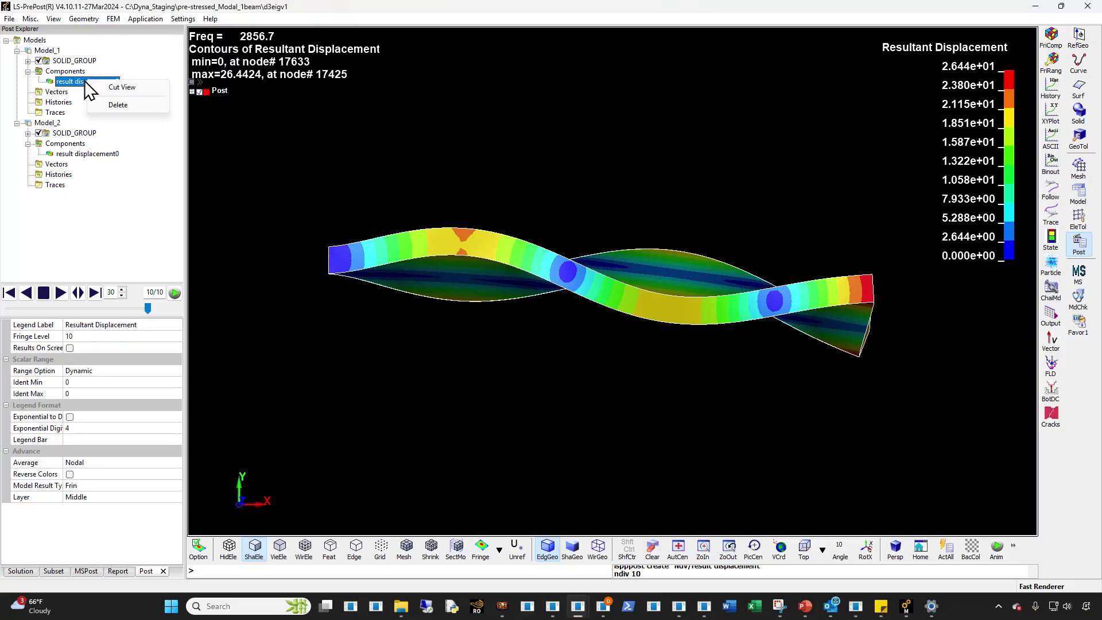
{"action": "left_click", "coordinate": [105, 107]}
Step: Display Model_2's result displacement contours and play the animation through its load states, stopping it when done
{"action": "left_click", "coordinate": [94, 144]}
{"action": "middle_click_drag", "start_coordinate": [625, 252], "coordinate": [549, 367], "text": "shift"}
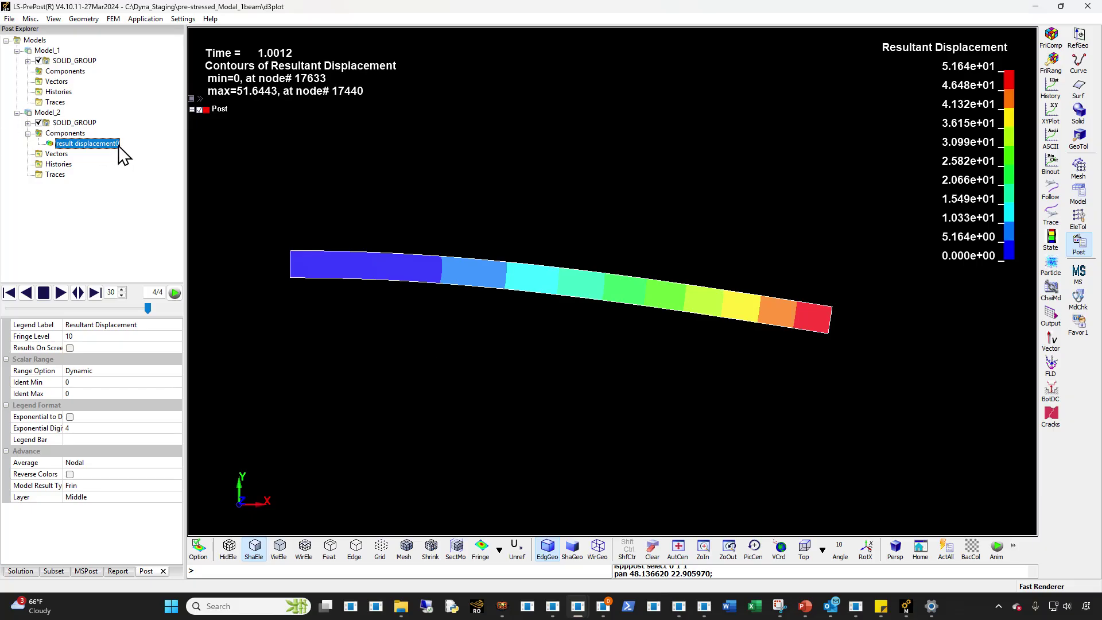
{"action": "left_click", "coordinate": [60, 293]}
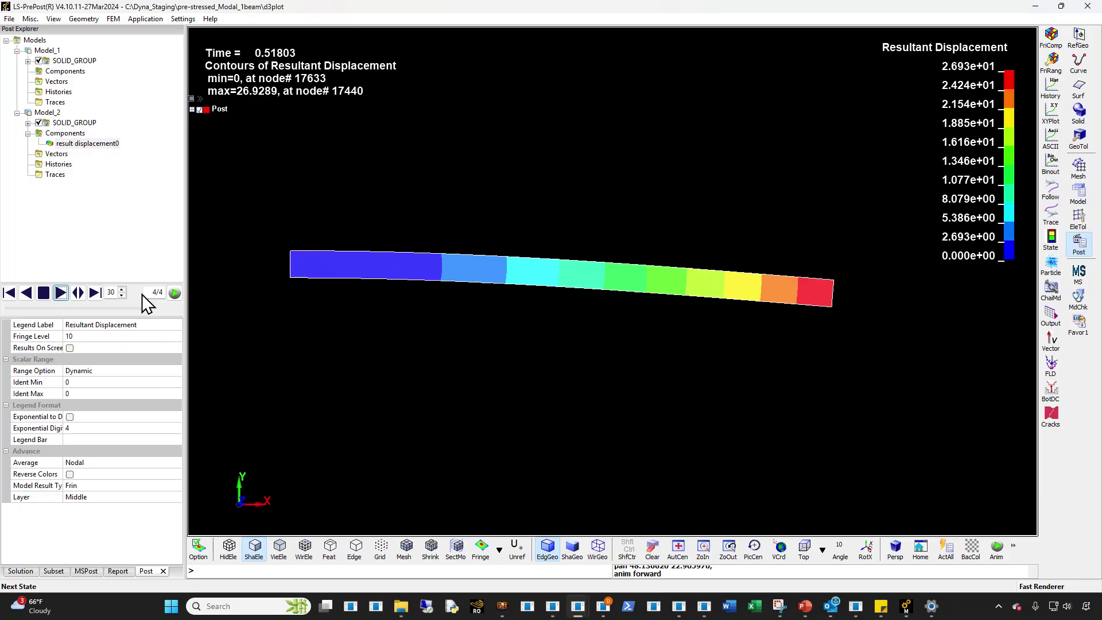
{"action": "left_click", "coordinate": [43, 293]}
Step: Advance Model_1 to its last mode, list its states, and select and animate the first mode, T=83.37
{"action": "left_click_drag", "start_coordinate": [99, 309], "coordinate": [148, 308]}
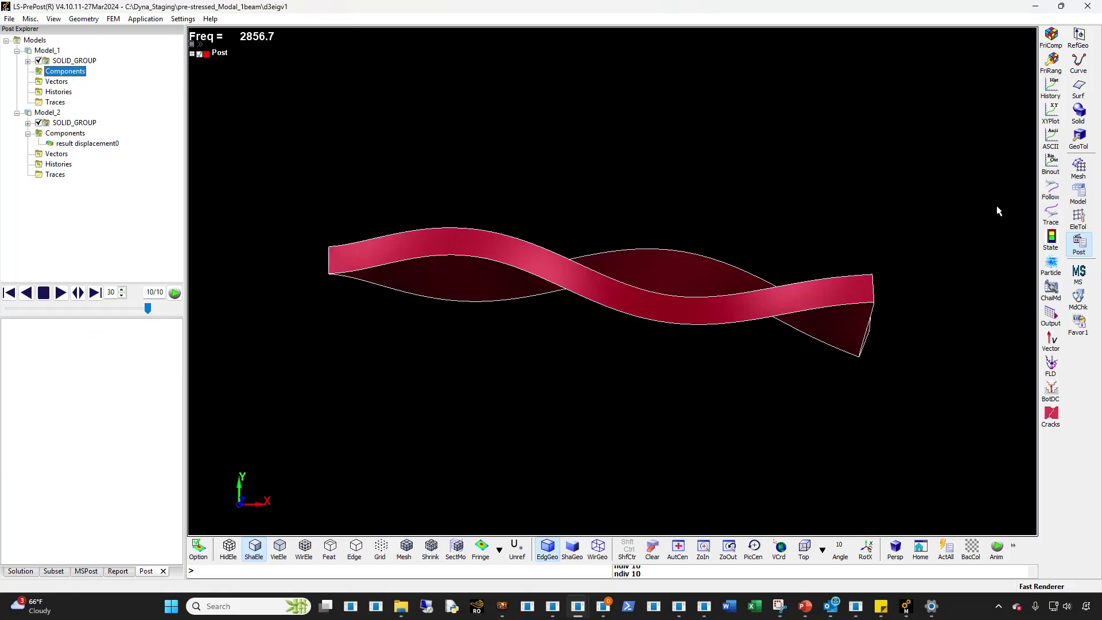
{"action": "left_click", "coordinate": [1051, 239]}
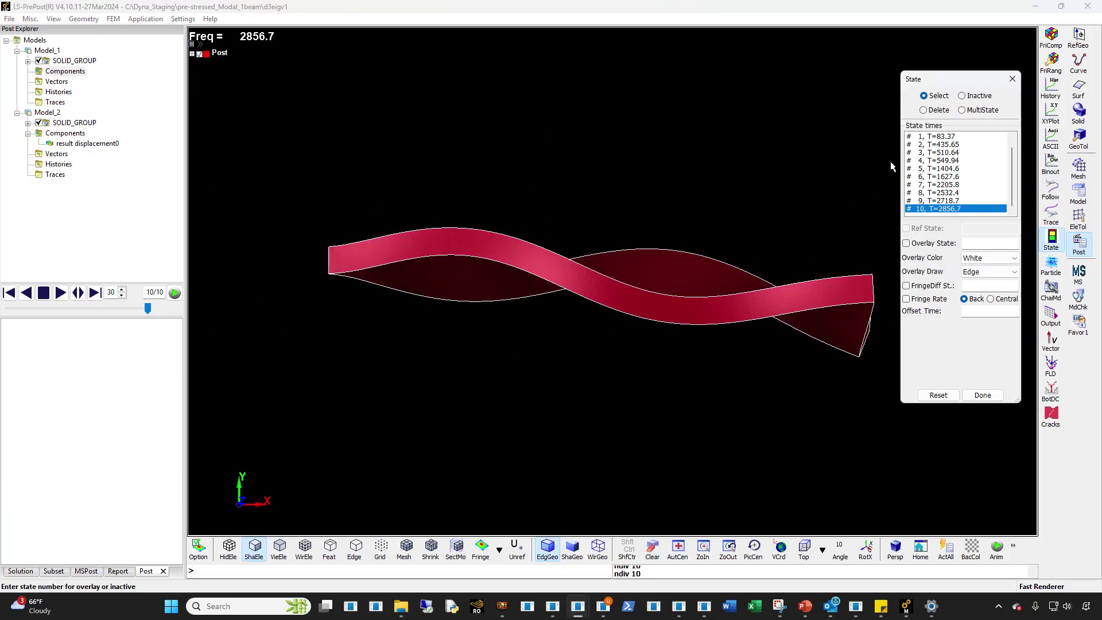
{"action": "left_click", "coordinate": [938, 136]}
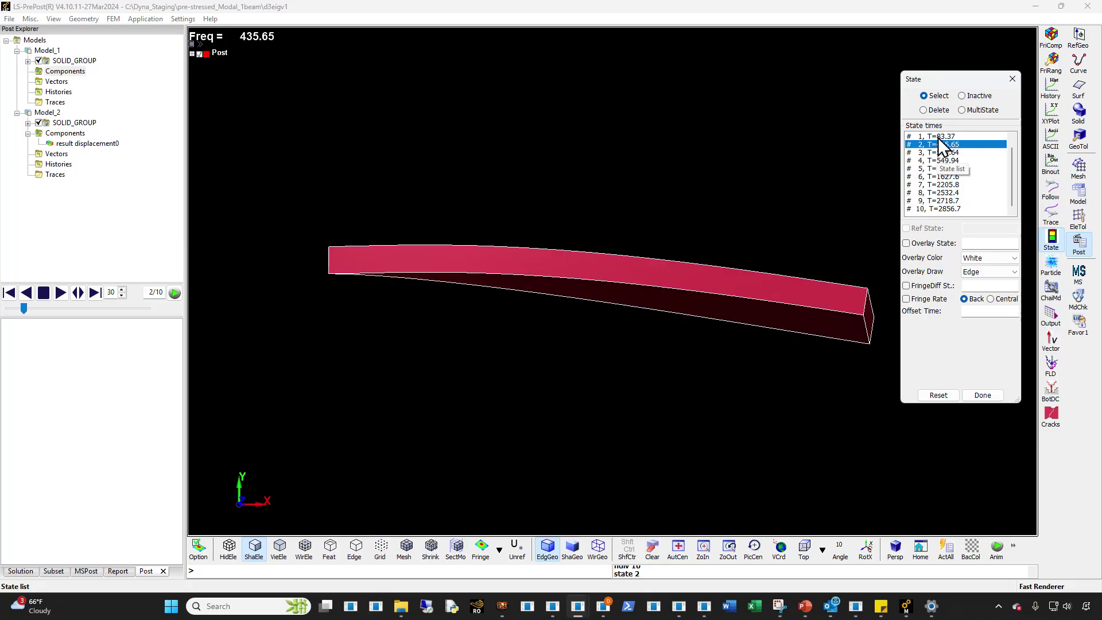
{"action": "left_click", "coordinate": [62, 294]}
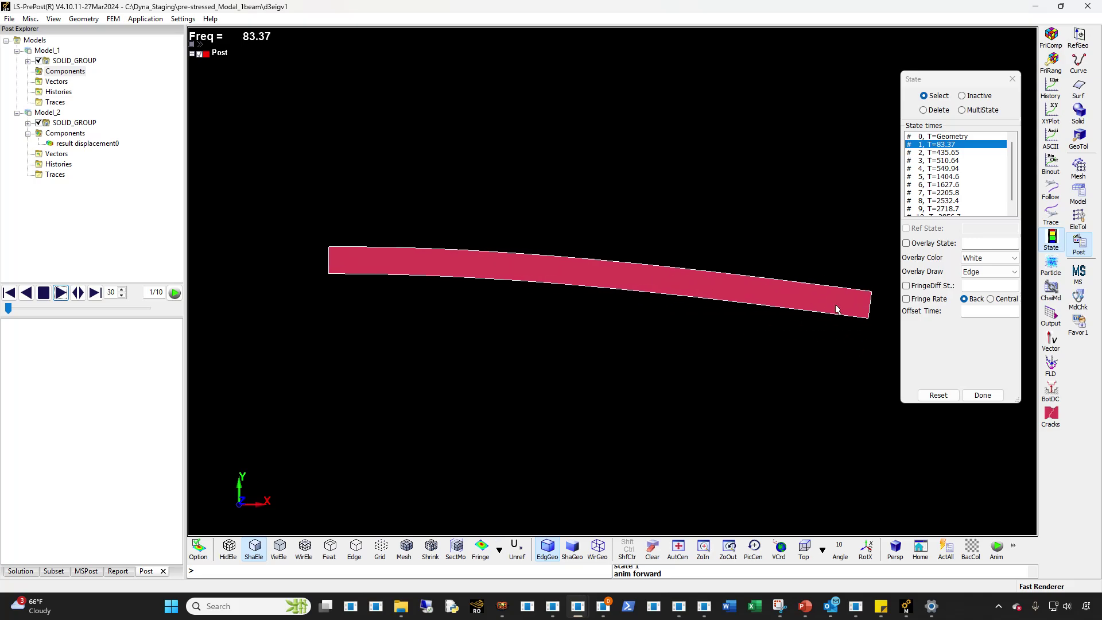
Step: Minimize LS-PrePost and switch to the Modal_dyna_mech project schematic in Workbench
{"action": "left_click", "coordinate": [1036, 7]}
{"action": "mouse_move", "coordinate": [907, 612]}
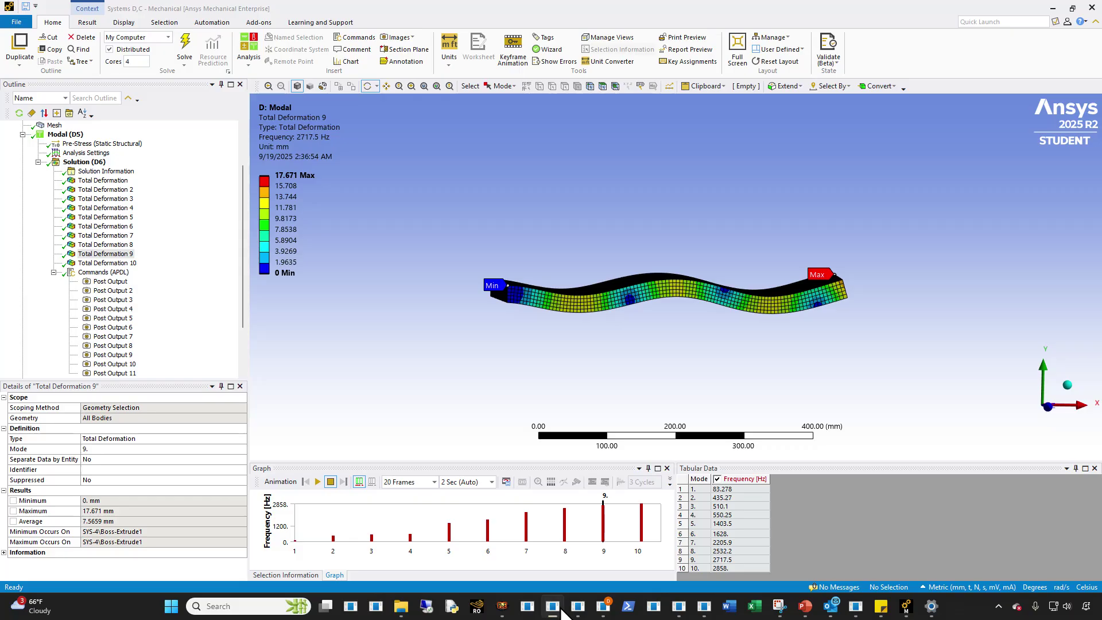
{"action": "left_click", "coordinate": [671, 568]}
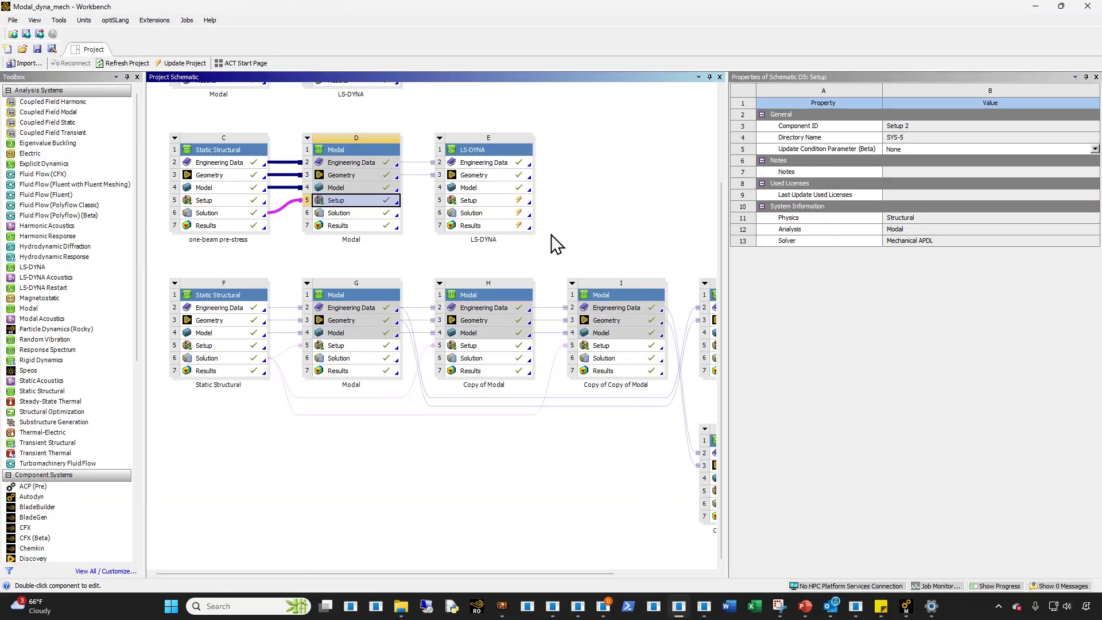
Step: Open the results of LS-DYNA system E, then switch to PowerPoint and show slide 23 about intermittent eigenfrequency analysis
{"action": "left_click", "coordinate": [497, 227]}
{"action": "double_click", "coordinate": [496, 227]}
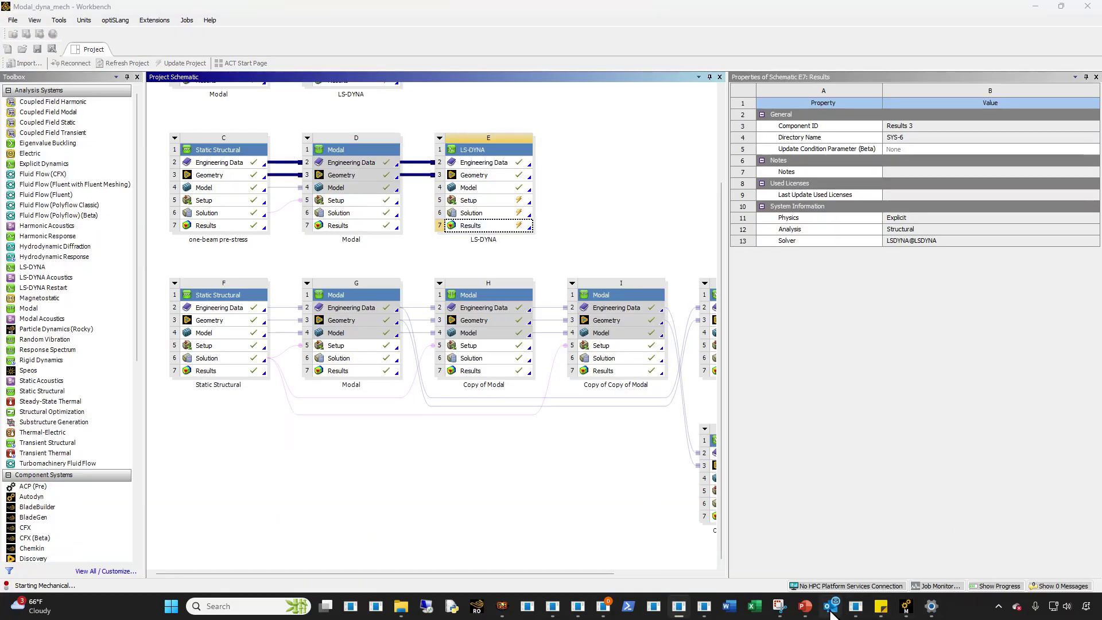
{"action": "left_click", "coordinate": [805, 606]}
{"action": "left_click", "coordinate": [114, 267]}
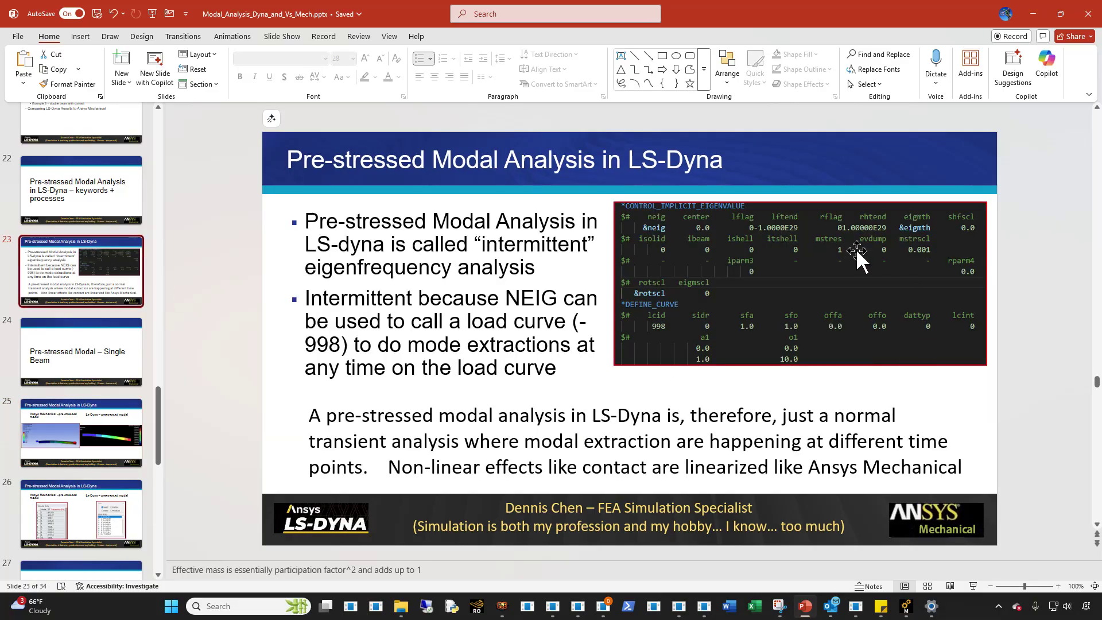
Step: Switch to VS Code and bring up the CONTROL_IMPLICIT_EIGENVALUE card in Eigenvalue_with_Parameters.k
{"action": "left_click", "coordinate": [704, 606]}
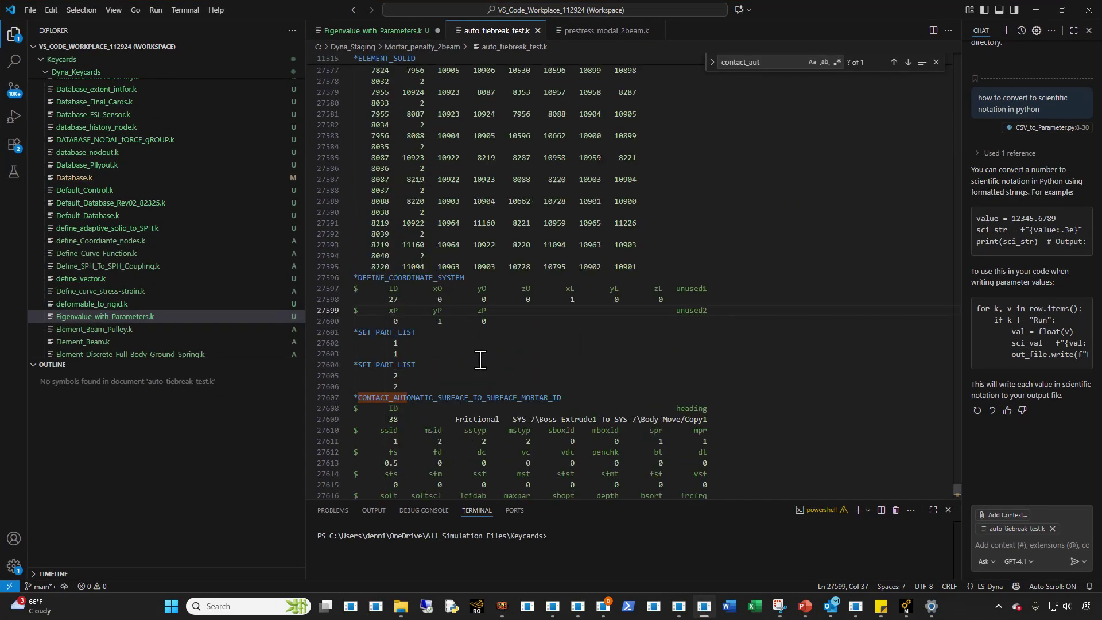
{"action": "scroll", "coordinate": [955, 390], "scroll_direction": "down", "scroll_amount": 10}
{"action": "left_click", "coordinate": [376, 31]}
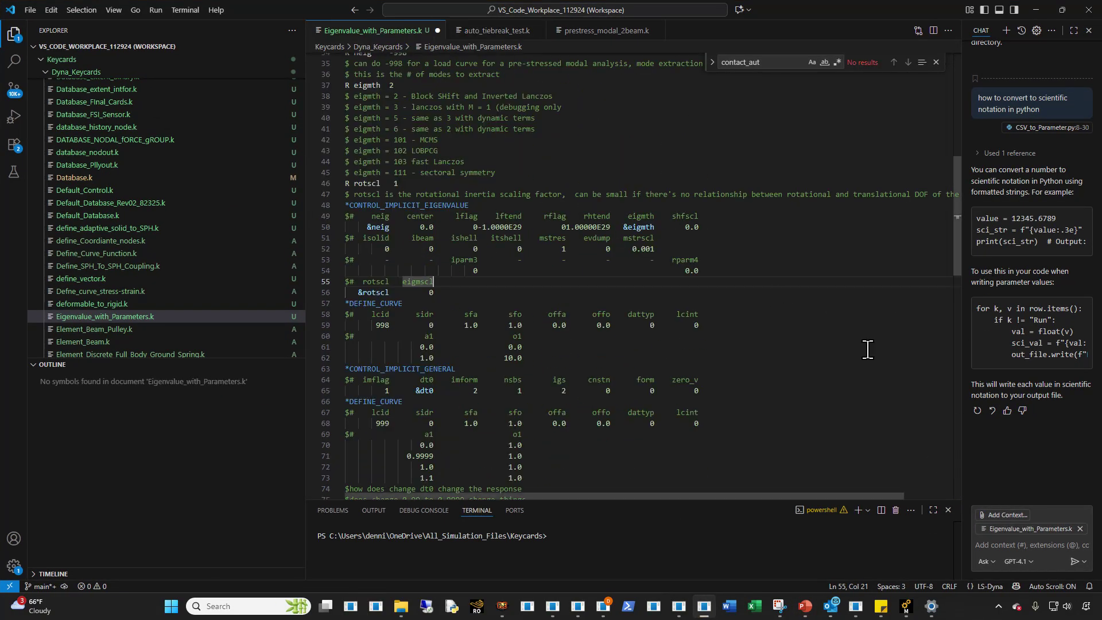
{"action": "left_click_drag", "start_coordinate": [957, 208], "coordinate": [908, 172]}
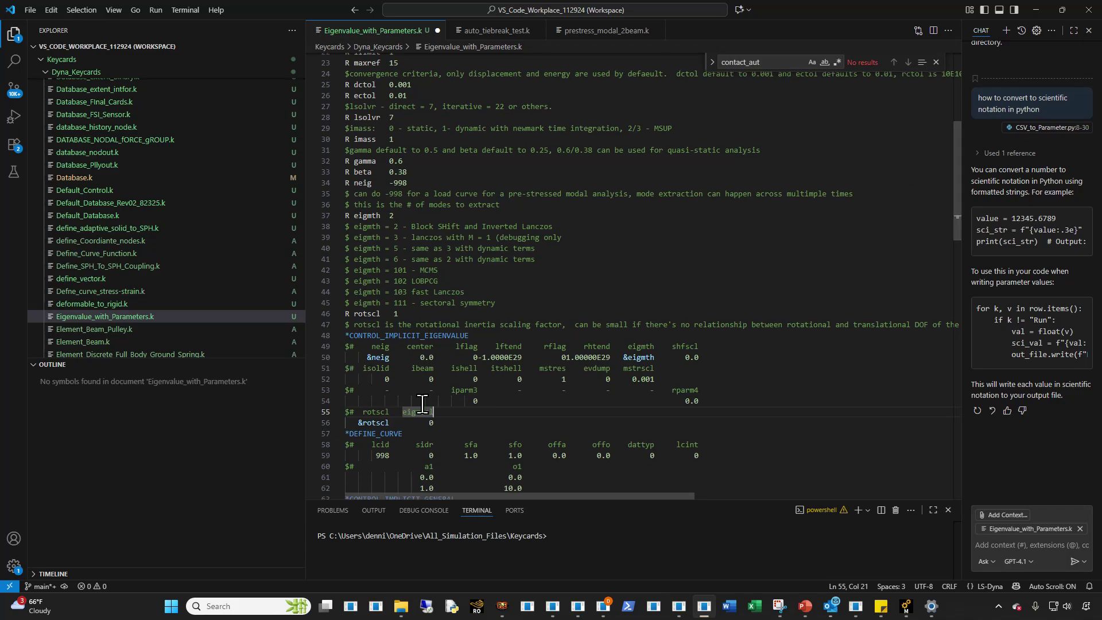
Step: Examine the neig entry, highlight the DEFINE_CURVE block with lcid 998, and point out its curve values
{"action": "left_click", "coordinate": [389, 358]}
{"action": "left_click_drag", "start_coordinate": [436, 183], "coordinate": [381, 186]}
{"action": "scroll", "coordinate": [484, 455], "scroll_direction": "down", "scroll_amount": 2}
{"action": "left_click_drag", "start_coordinate": [542, 433], "coordinate": [326, 381]}
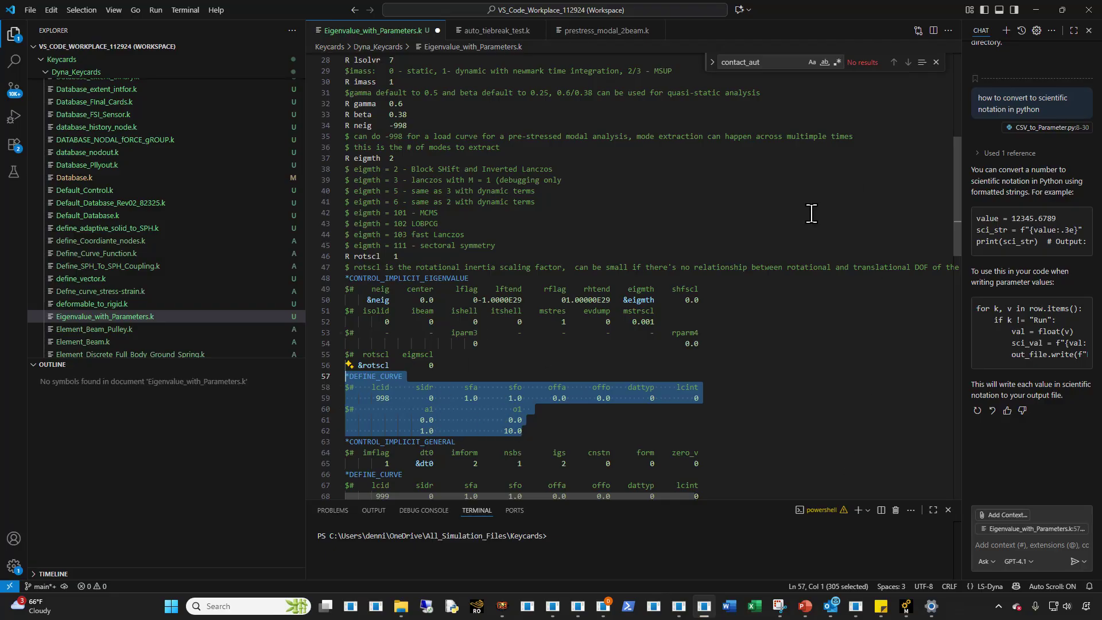
{"action": "left_click", "coordinate": [434, 418]}
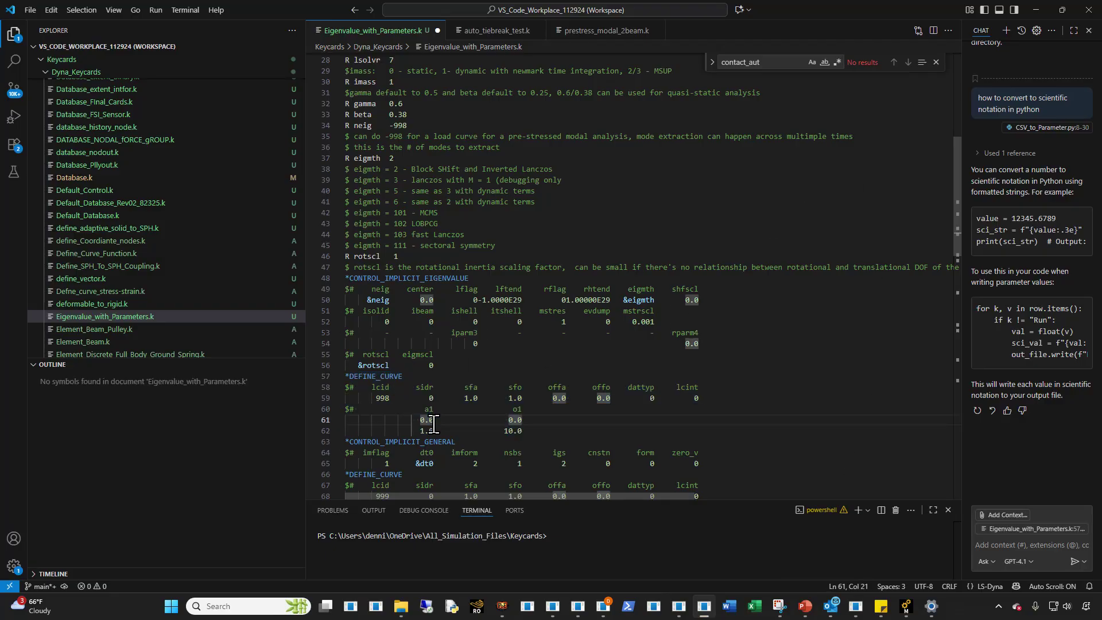
{"action": "left_click", "coordinate": [522, 430]}
Step: Minimize VS Code and inspect the force and fixed support of LS-DYNA system E on the beam in Mechanical
{"action": "left_click", "coordinate": [1036, 9]}
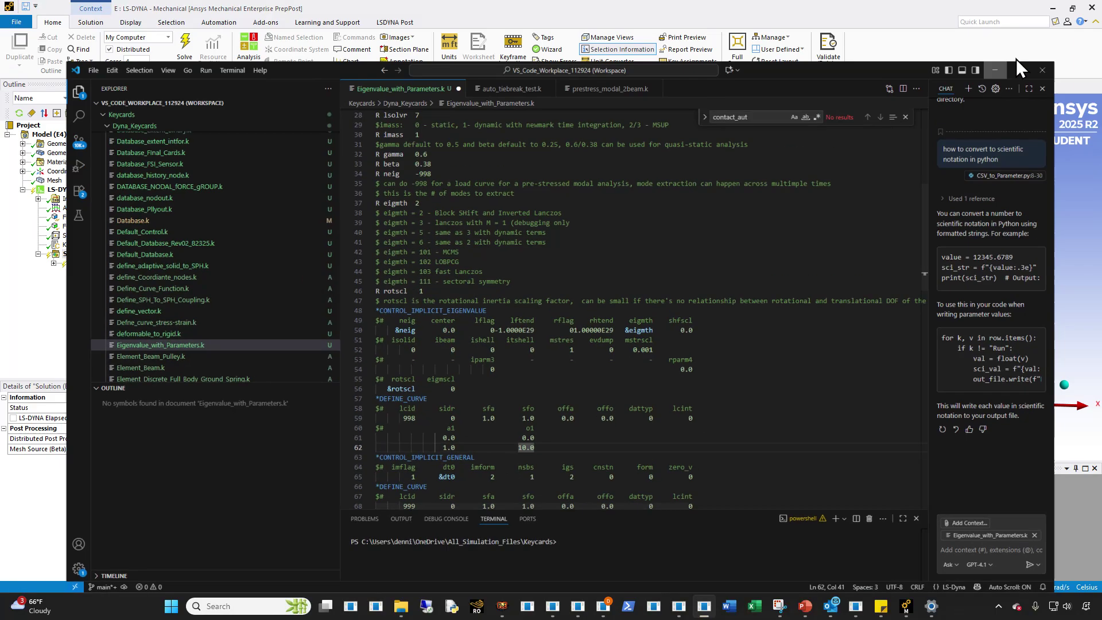
{"action": "left_click", "coordinate": [81, 245]}
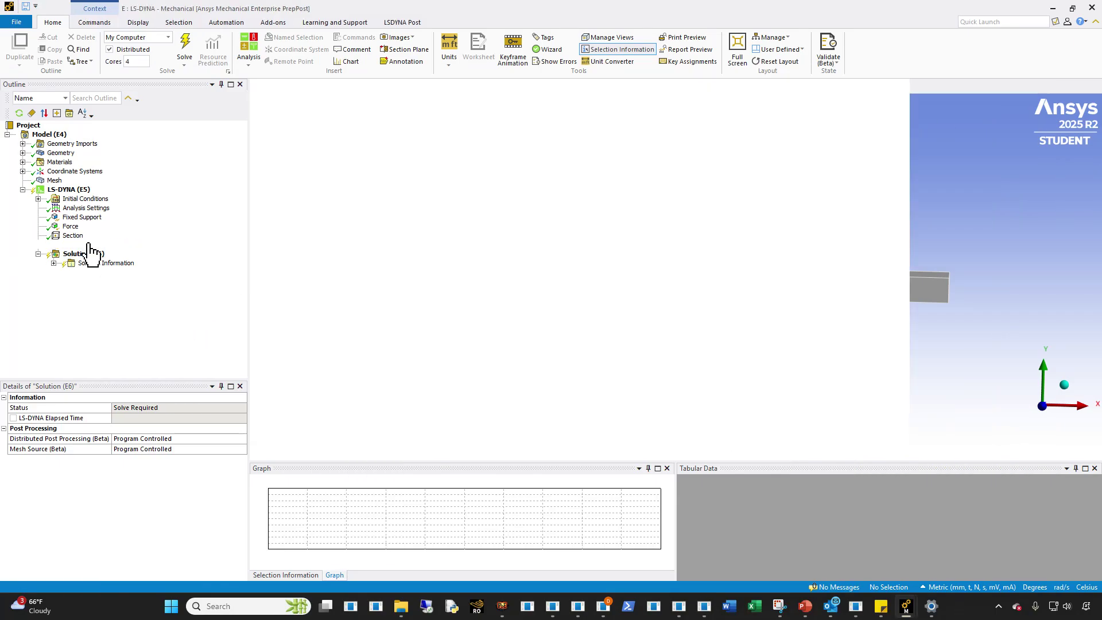
{"action": "left_click", "coordinate": [100, 217]}
{"action": "left_click", "coordinate": [71, 227]}
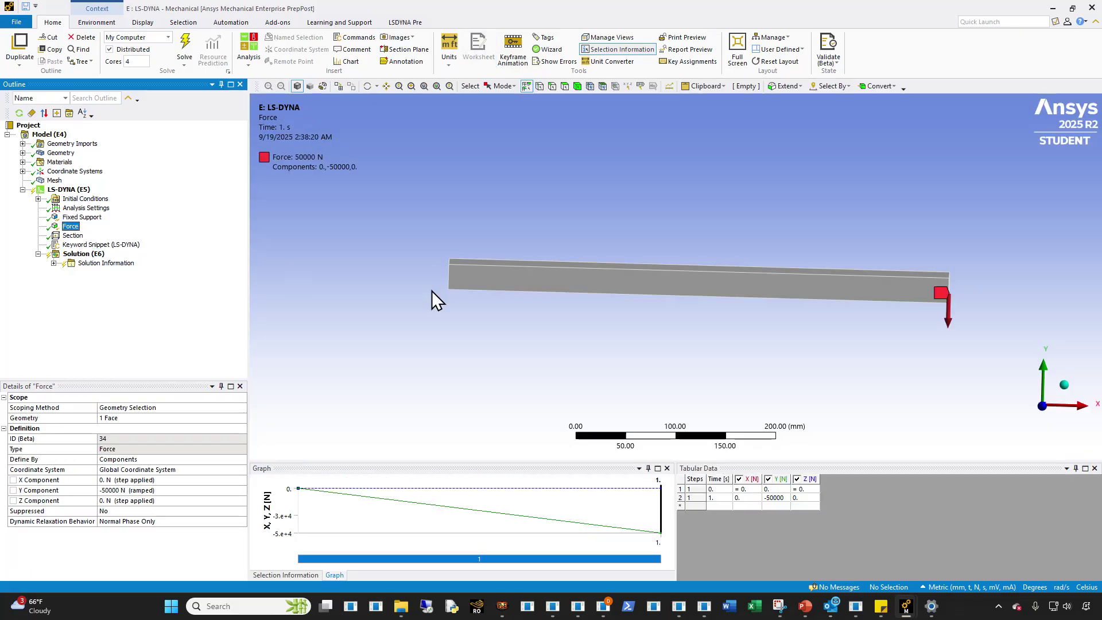
{"action": "middle_click_drag", "start_coordinate": [733, 315], "coordinate": [685, 314]}
{"action": "left_click", "coordinate": [81, 217]}
{"action": "middle_click_drag", "start_coordinate": [551, 281], "coordinate": [577, 326]}
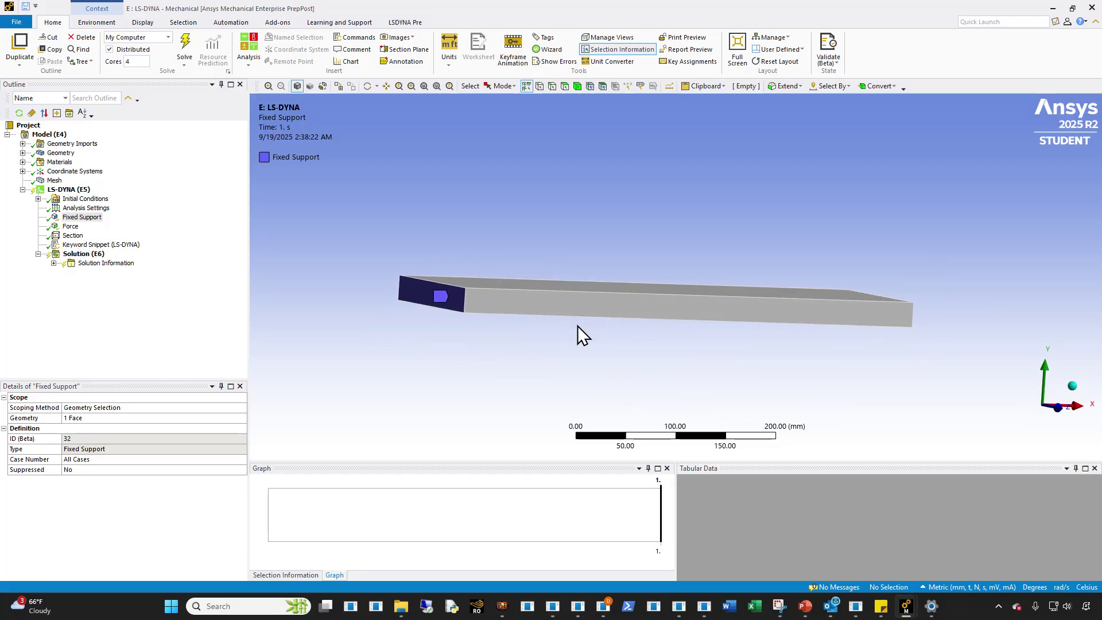
{"action": "mouse_move", "coordinate": [517, 303]}
{"action": "middle_mouse_down"}
{"action": "mouse_move", "coordinate": [499, 310]}
{"action": "mouse_move", "coordinate": [512, 321]}
{"action": "middle_mouse_up"}
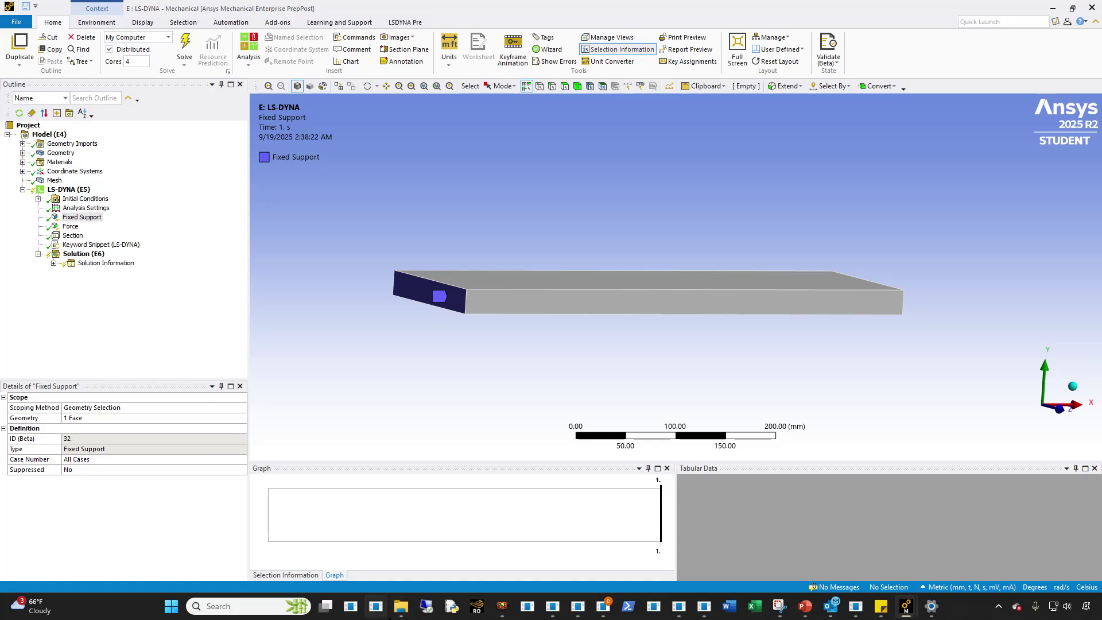
Step: Search auto_tiebreak_test.k in VS Code for boundary_S, then return to Mechanical
{"action": "left_click", "coordinate": [704, 606]}
{"action": "left_click", "coordinate": [493, 30]}
{"action": "left_click", "coordinate": [527, 171]}
{"action": "key", "text": "ctrl+f"}
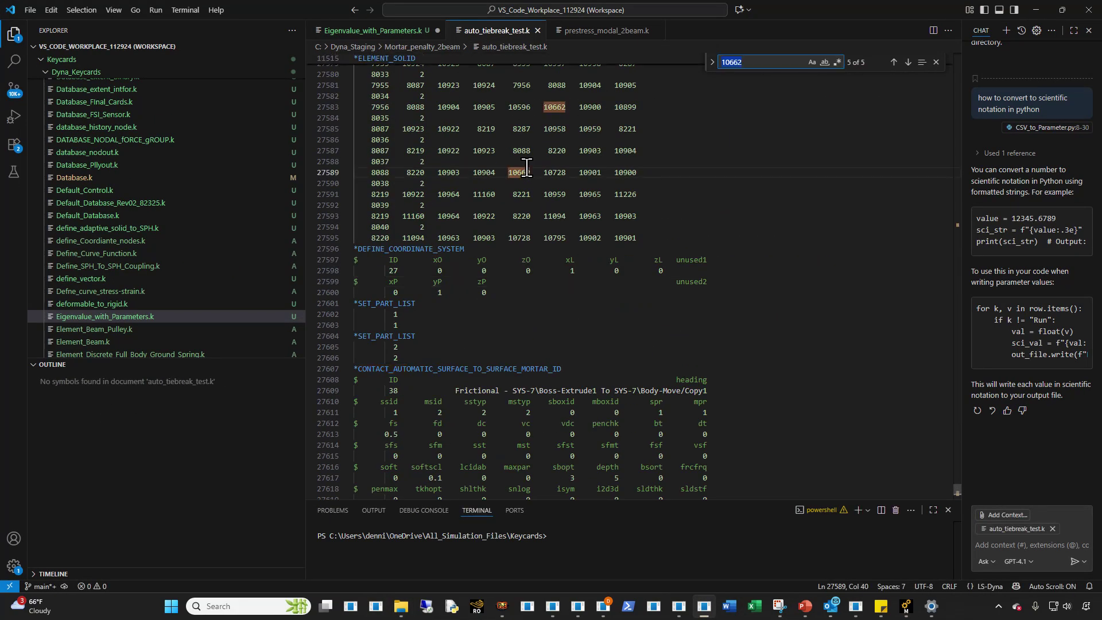
{"action": "type", "text": "boundary_S"}
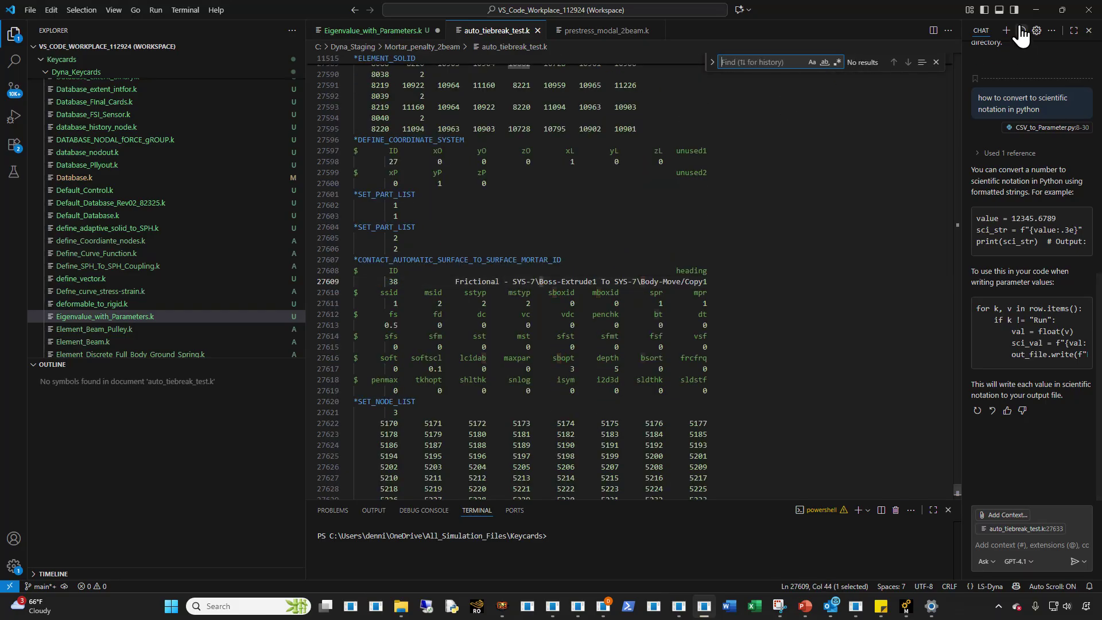
{"action": "left_click", "coordinate": [1036, 10]}
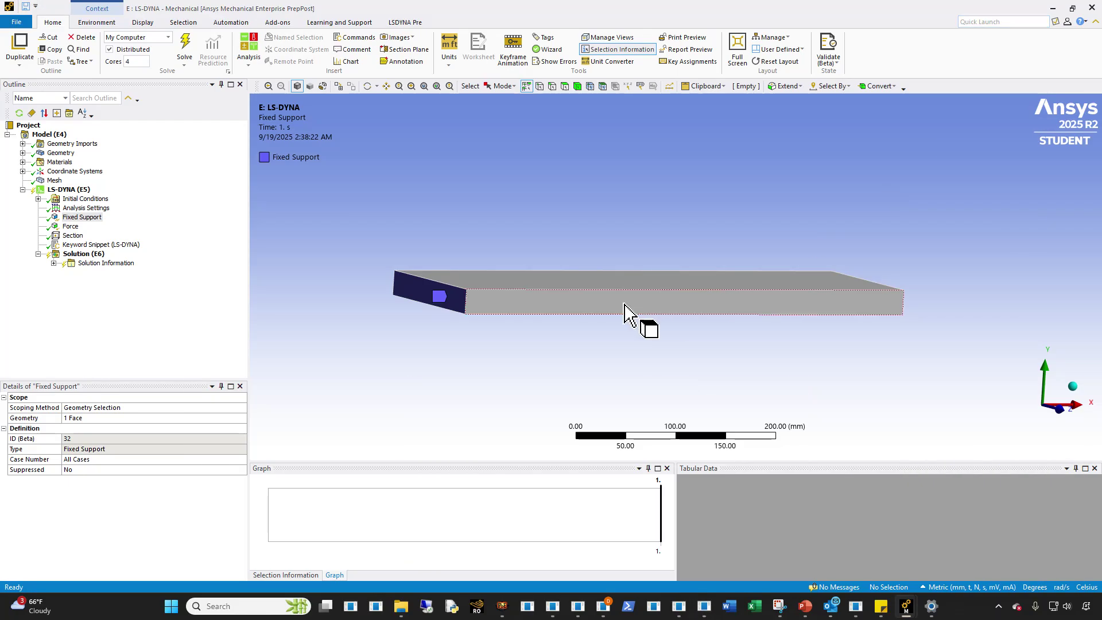
Step: Display the force load and orient the beam to show its loaded end face
{"action": "left_click", "coordinate": [73, 227]}
{"action": "middle_click_drag", "start_coordinate": [880, 315], "coordinate": [959, 320]}
{"action": "scroll", "coordinate": [959, 320], "scroll_direction": "down", "scroll_amount": 1}
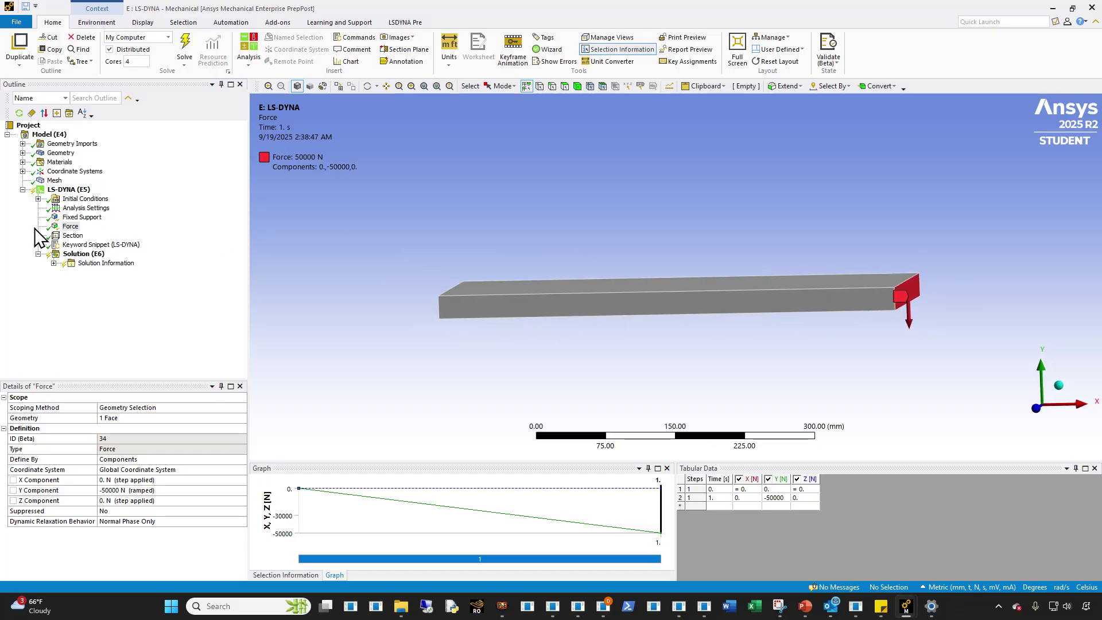
Step: Review the eigenvalue and curve cards in the LS-DYNA keyword snippet, then select the Solution object
{"action": "left_click", "coordinate": [83, 243]}
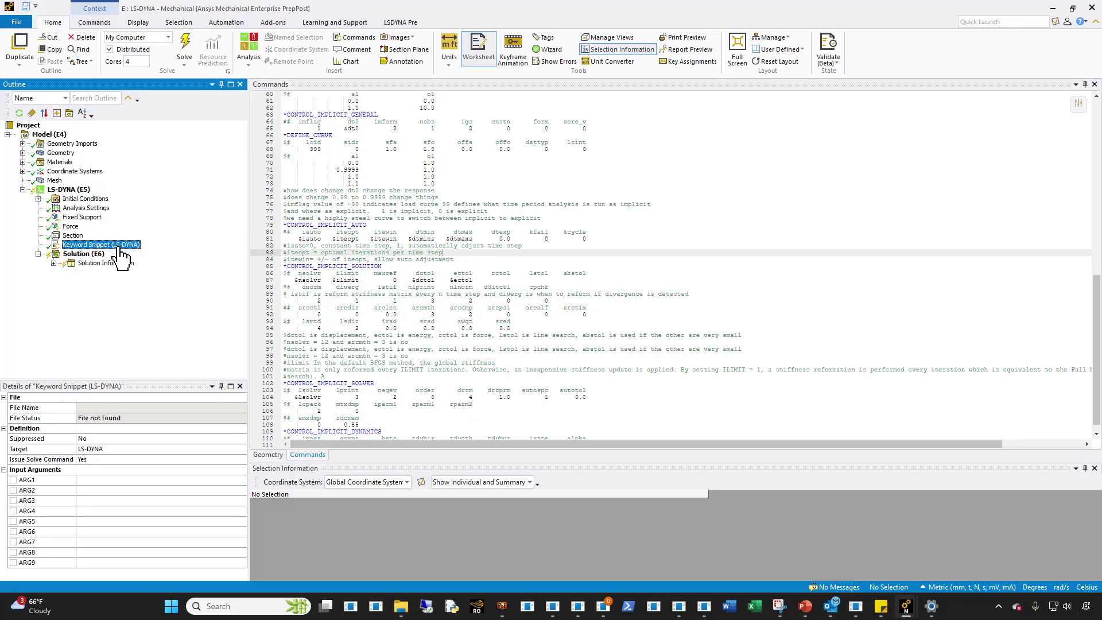
{"action": "scroll", "coordinate": [472, 281], "scroll_direction": "up", "scroll_amount": 15}
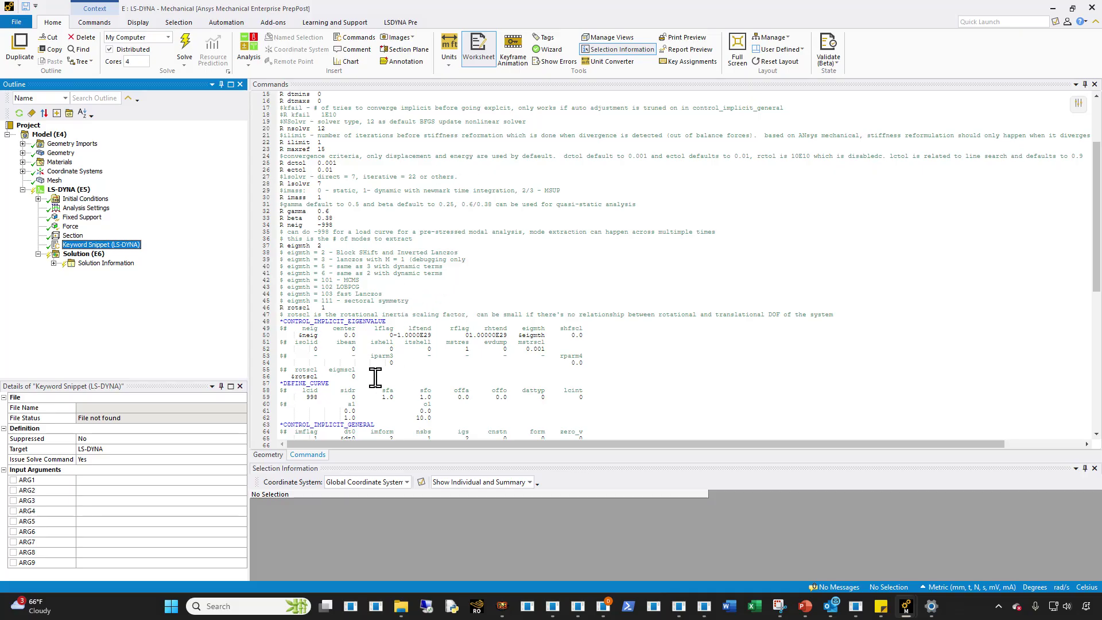
{"action": "left_click", "coordinate": [83, 254]}
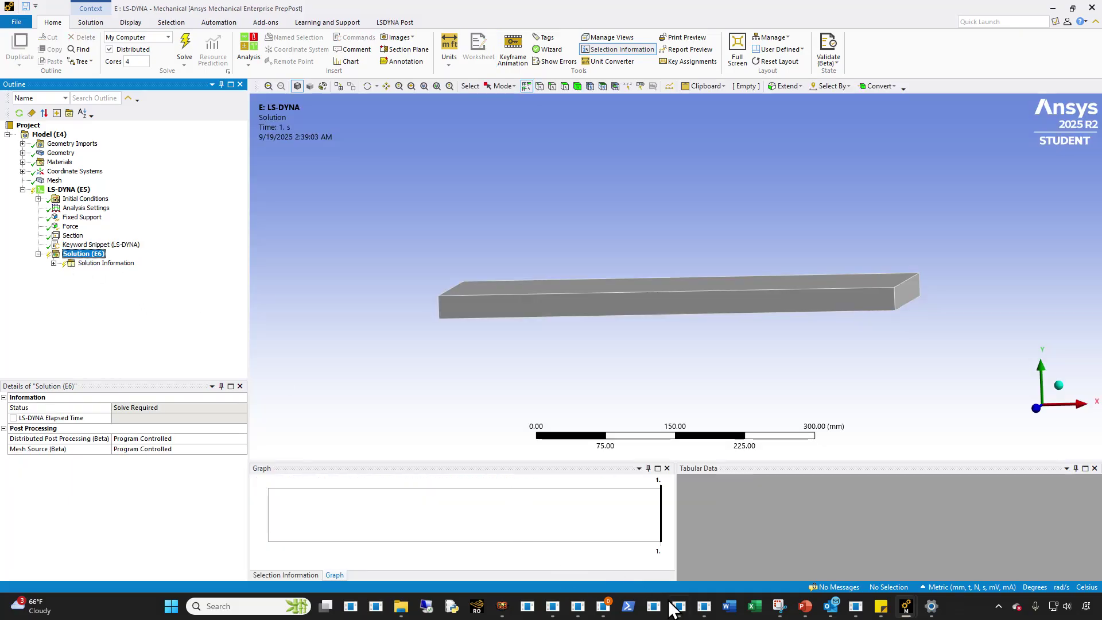
Step: Bring up the one-beam results in LS-PrePost, then switch to PowerPoint slide 25 comparing the deformed beams
{"action": "mouse_move", "coordinate": [584, 609]}
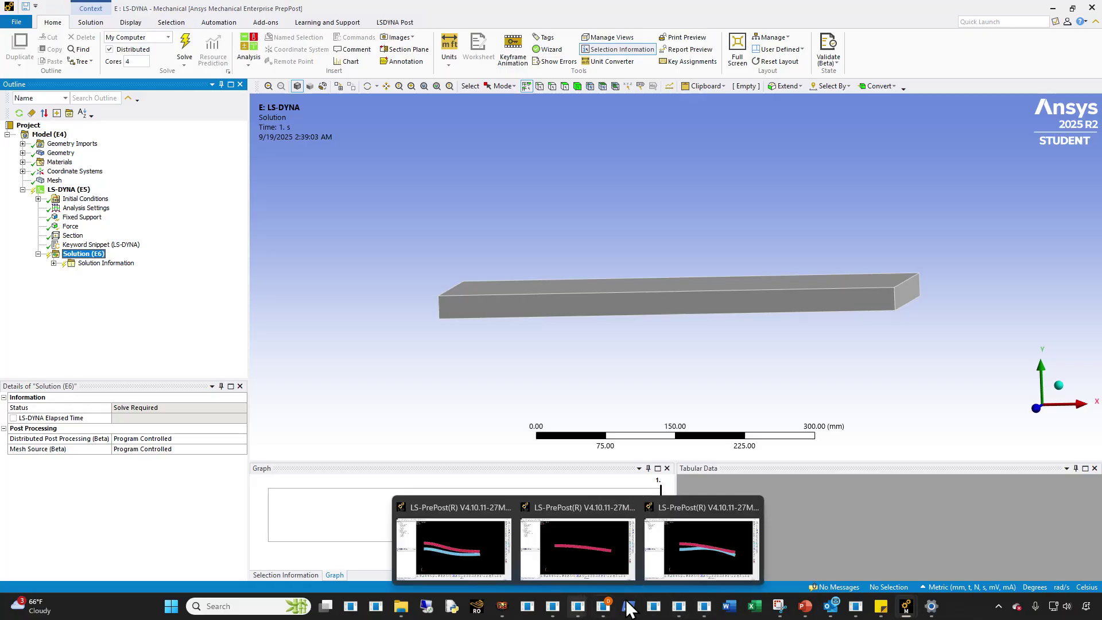
{"action": "left_click", "coordinate": [607, 562]}
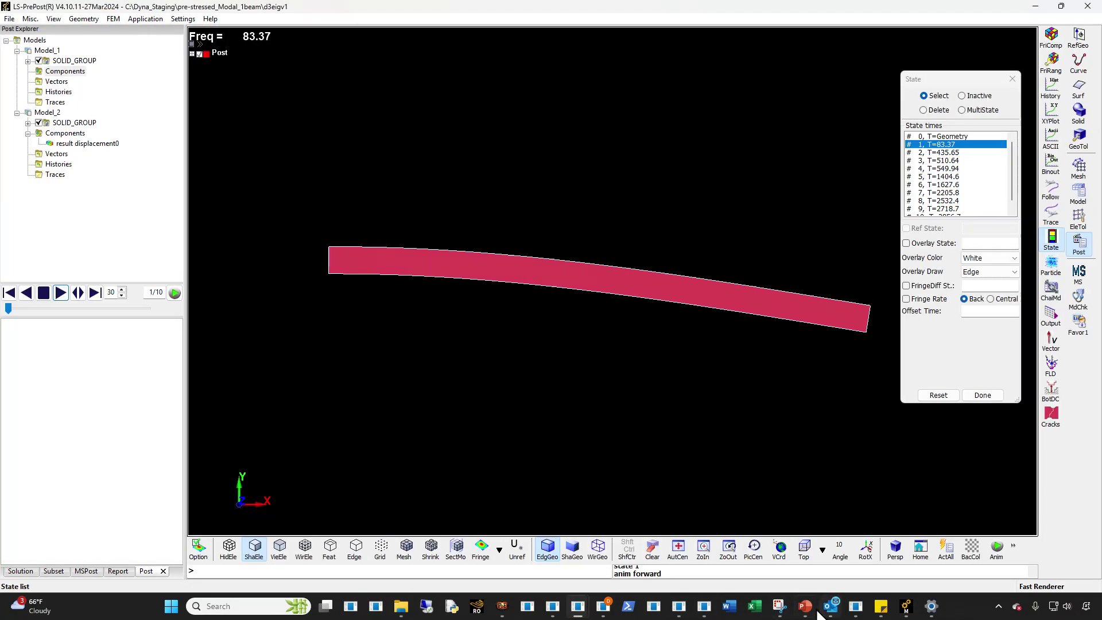
{"action": "left_click", "coordinate": [806, 607]}
{"action": "left_click", "coordinate": [84, 418]}
{"action": "scroll", "coordinate": [98, 446], "scroll_direction": "down", "scroll_amount": 1}
{"action": "scroll", "coordinate": [98, 447], "scroll_direction": "down", "scroll_amount": 1}
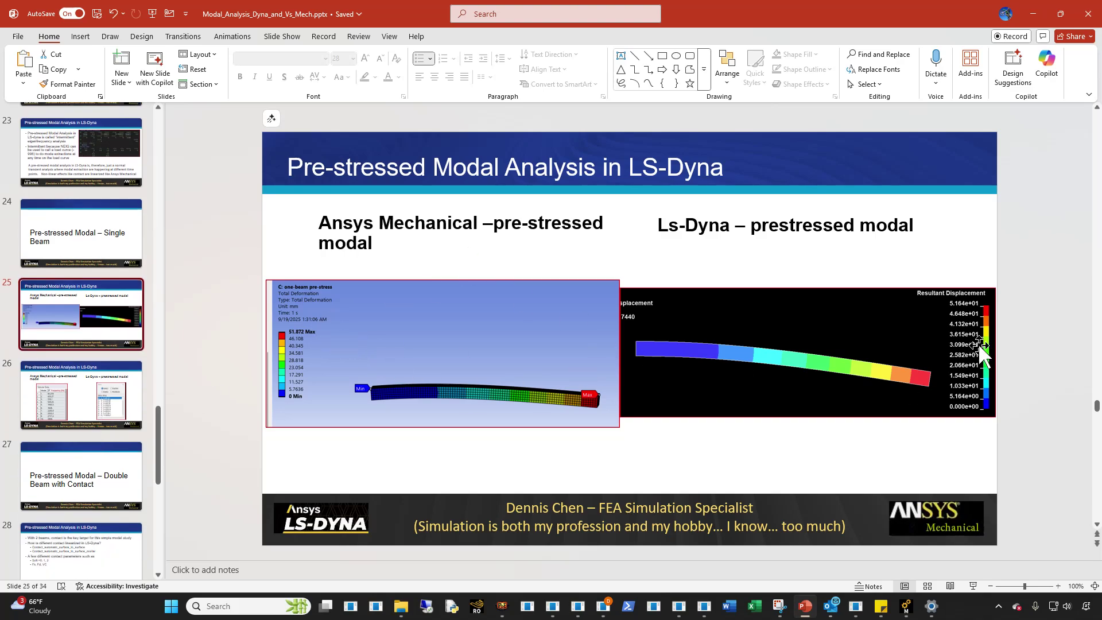
Step: Show slide 26 with the frequency comparison, followed by slide 27 introducing the double beam with contact
{"action": "left_click", "coordinate": [71, 399]}
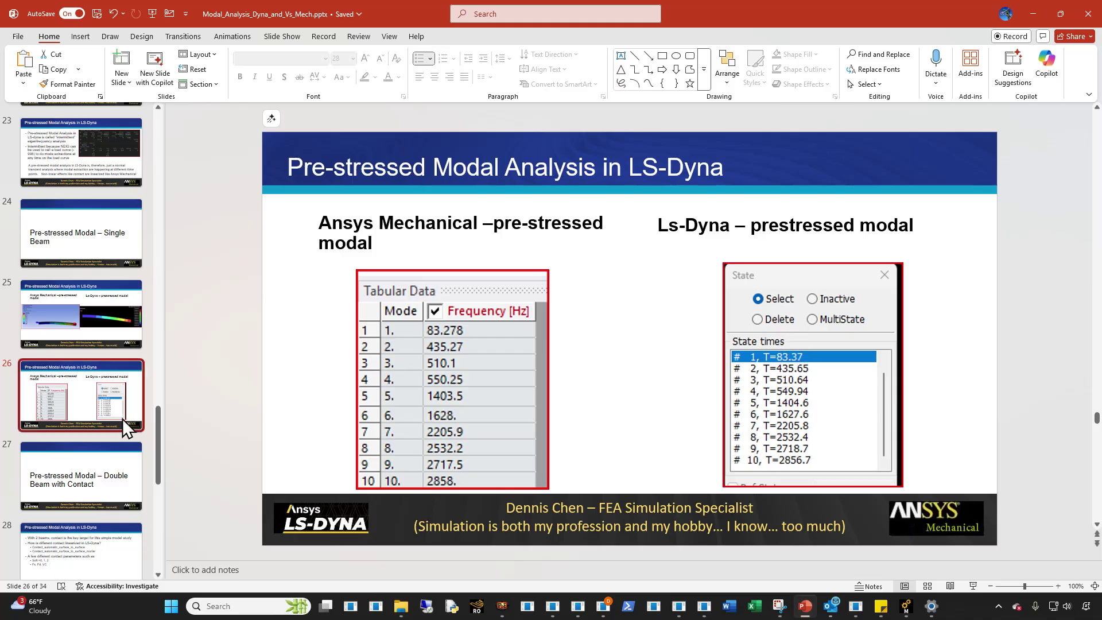
{"action": "scroll", "coordinate": [112, 467], "scroll_direction": "down", "scroll_amount": 1}
{"action": "scroll", "coordinate": [115, 472], "scroll_direction": "down", "scroll_amount": 1}
{"action": "left_click", "coordinate": [63, 330]}
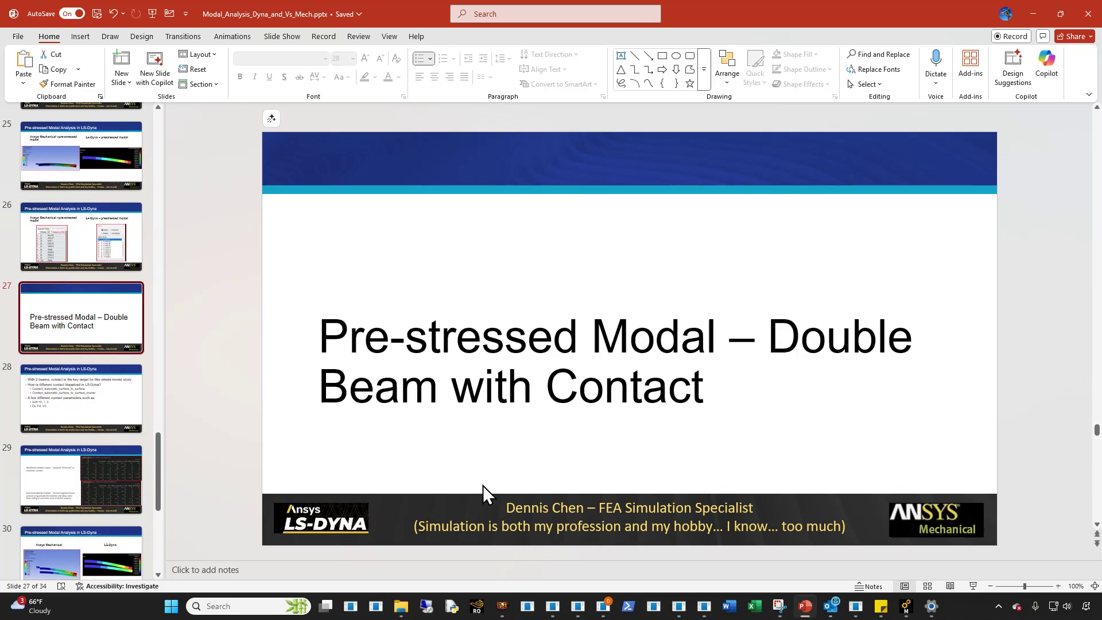
Step: Switch to Mechanical's LS-DYNA system J window, then to the Systems F,G,H,I window and look through its outline
{"action": "left_click", "coordinate": [904, 614]}
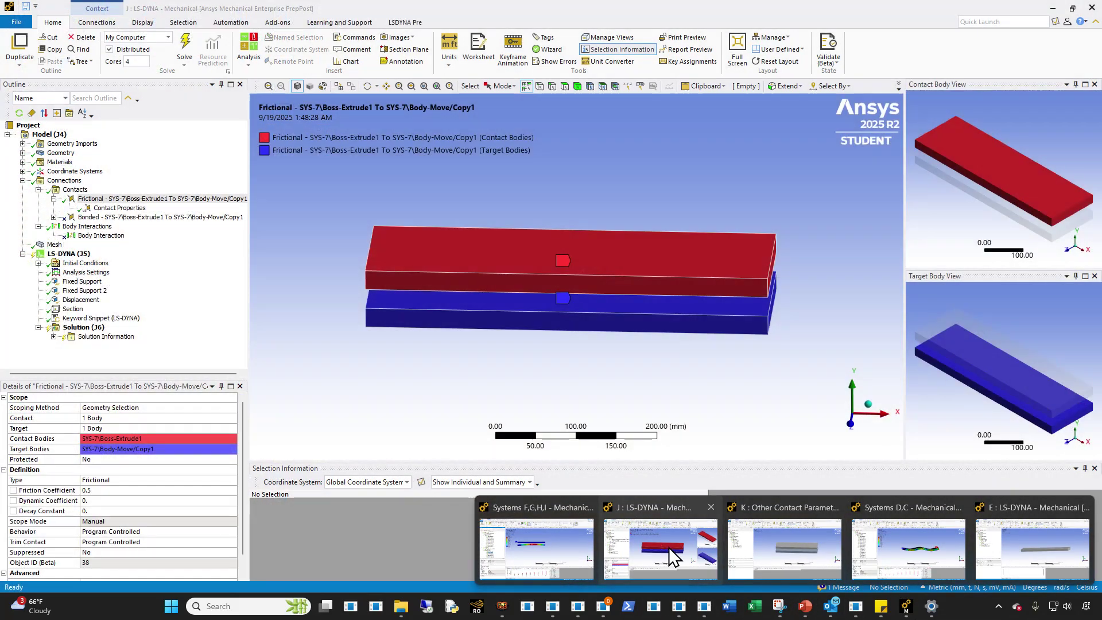
{"action": "left_click", "coordinate": [670, 550]}
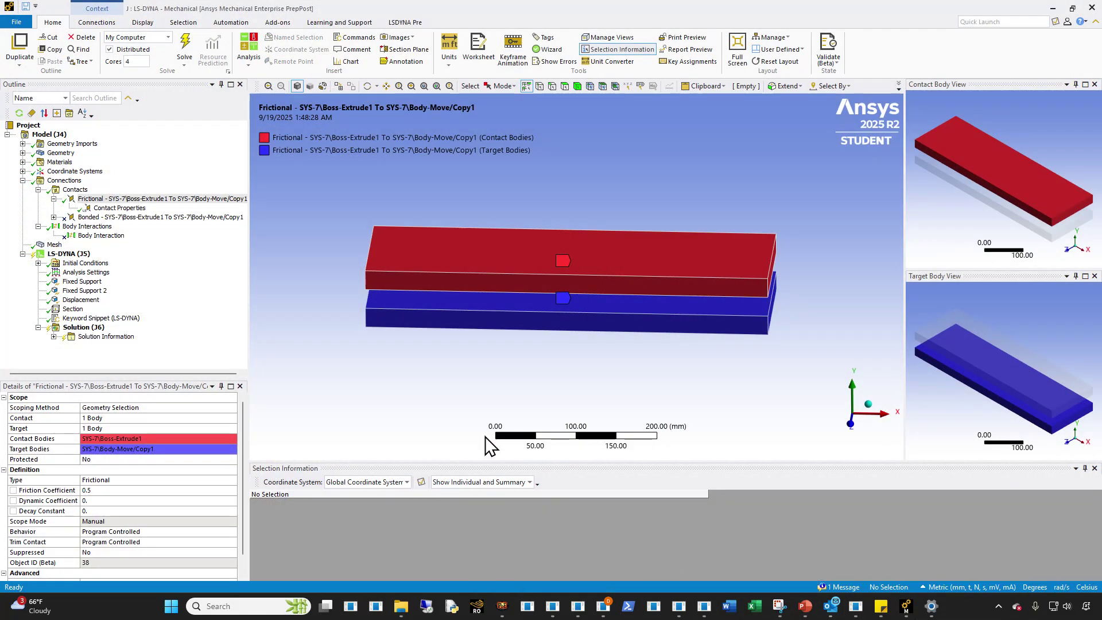
{"action": "left_click", "coordinate": [906, 614]}
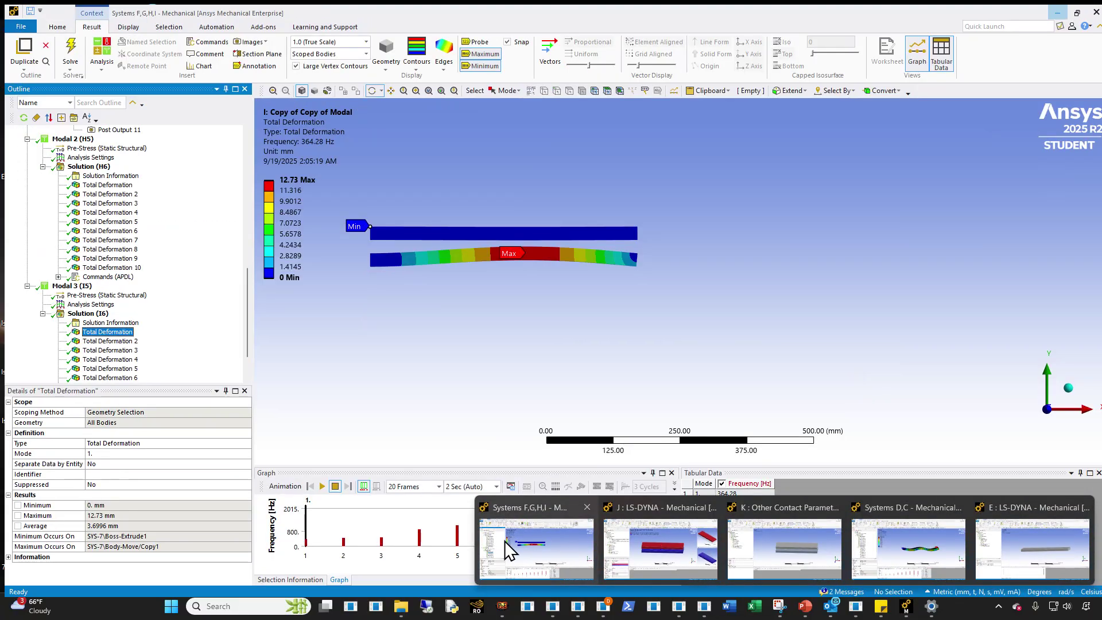
{"action": "left_click", "coordinate": [511, 550]}
{"action": "scroll", "coordinate": [135, 318], "scroll_direction": "down", "scroll_amount": 2}
{"action": "scroll", "coordinate": [135, 318], "scroll_direction": "up", "scroll_amount": 10}
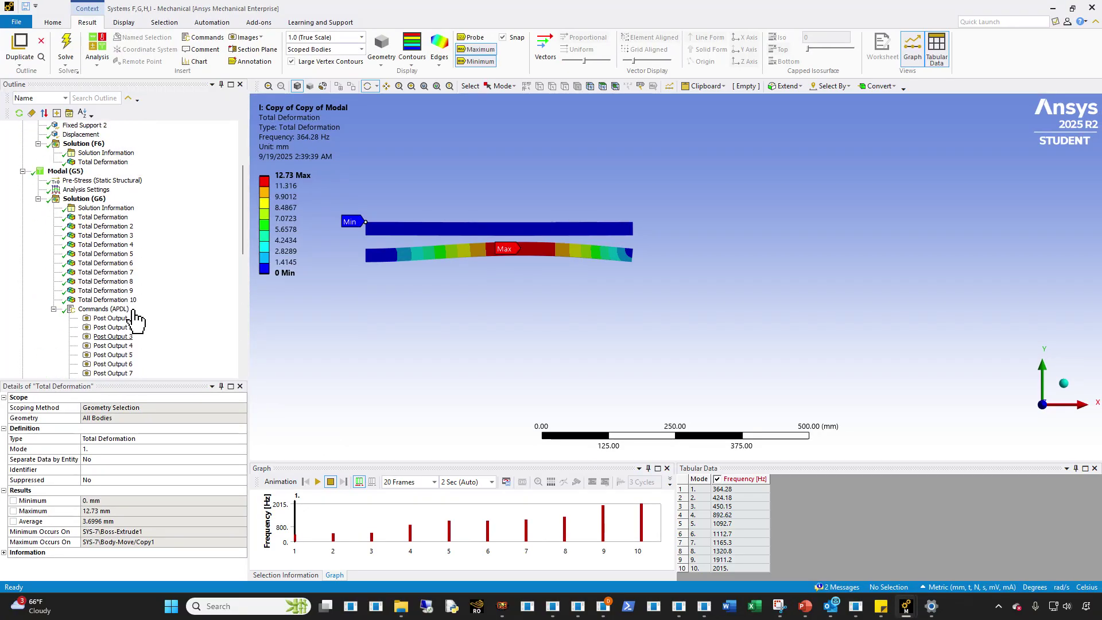
Step: Inspect the two fixed supports of the two-beam Static Structural analysis from a rotated view
{"action": "left_click", "coordinate": [104, 162]}
{"action": "scroll", "coordinate": [109, 229], "scroll_direction": "up", "scroll_amount": 4}
{"action": "left_click", "coordinate": [82, 217]}
{"action": "left_click", "coordinate": [80, 236]}
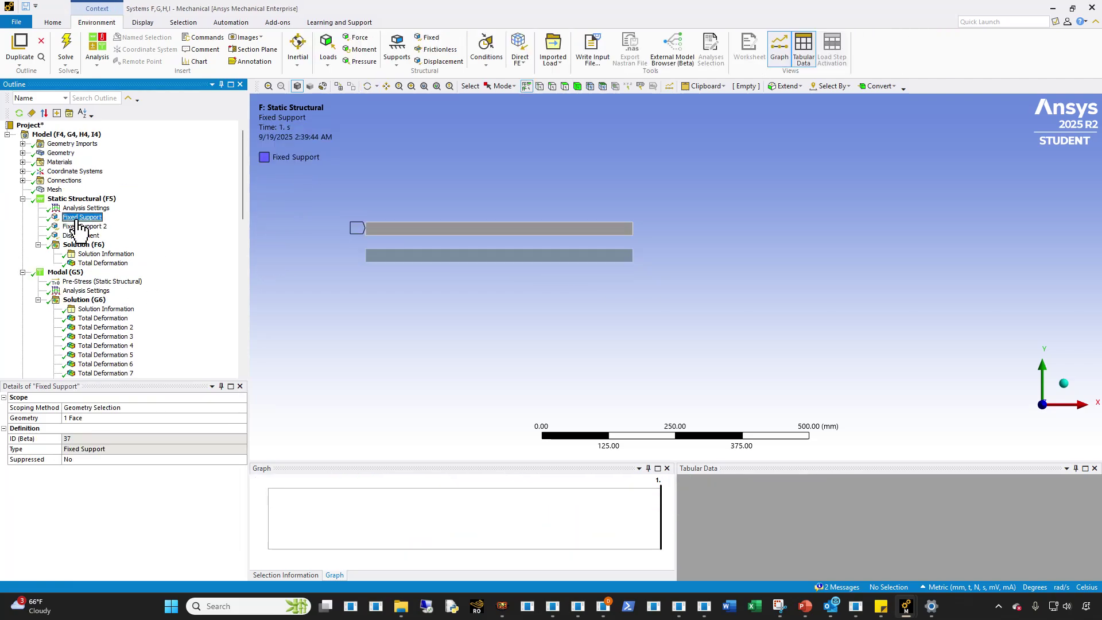
{"action": "left_click", "coordinate": [82, 217]}
{"action": "left_click", "coordinate": [85, 226]}
{"action": "middle_click_drag", "start_coordinate": [421, 223], "coordinate": [533, 275]}
{"action": "left_click", "coordinate": [79, 220]}
{"action": "left_click", "coordinate": [83, 226]}
Step: Inspect the displacement load on the upper beam and point out the lower beam's face beneath it
{"action": "left_click", "coordinate": [80, 235]}
{"action": "middle_click_drag", "start_coordinate": [561, 290], "coordinate": [667, 350]}
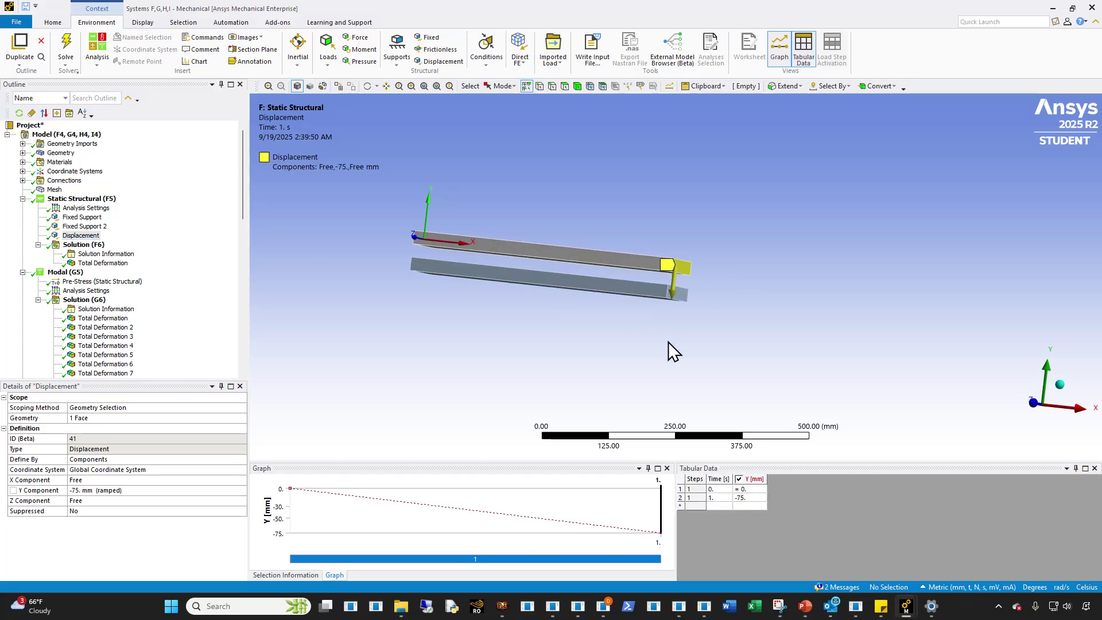
{"action": "scroll", "coordinate": [689, 312], "scroll_direction": "up", "scroll_amount": 1}
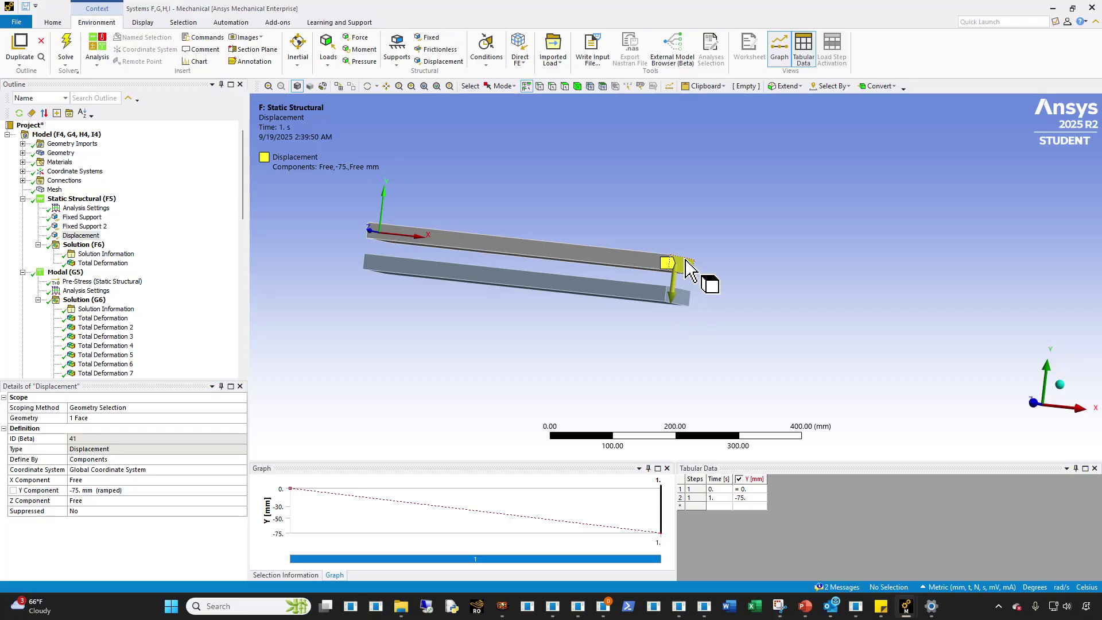
{"action": "left_click", "coordinate": [663, 302]}
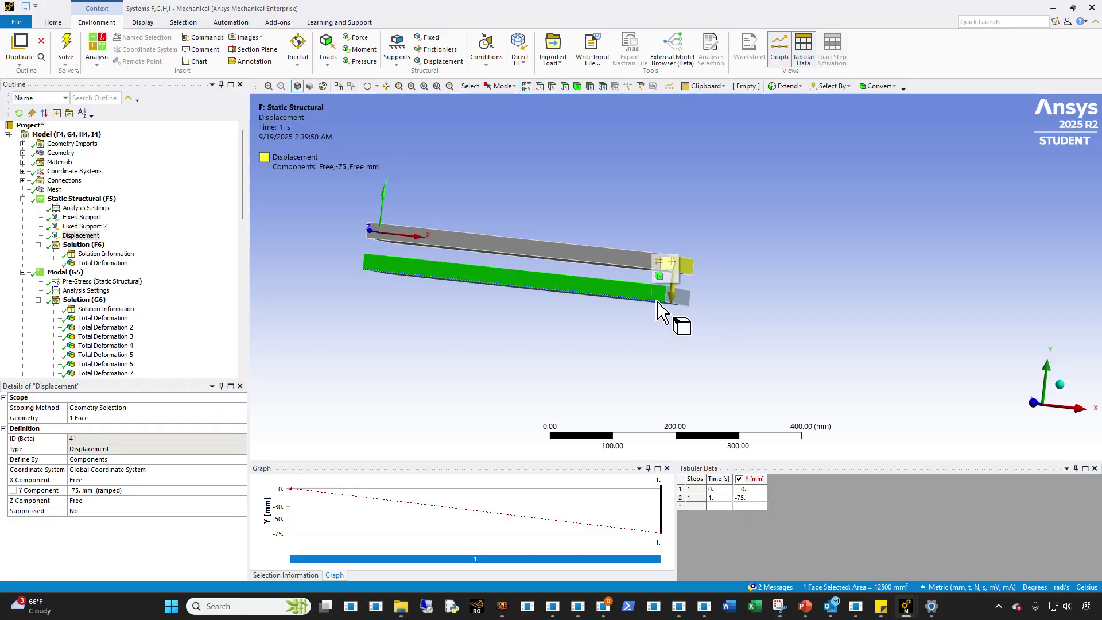
{"action": "middle_click_drag", "start_coordinate": [660, 328], "coordinate": [711, 322]}
Step: Display the Static Structural total deformation in a front view looking along the Z axis and animate it
{"action": "scroll", "coordinate": [136, 312], "scroll_direction": "down", "scroll_amount": 3}
{"action": "left_click", "coordinate": [103, 180]}
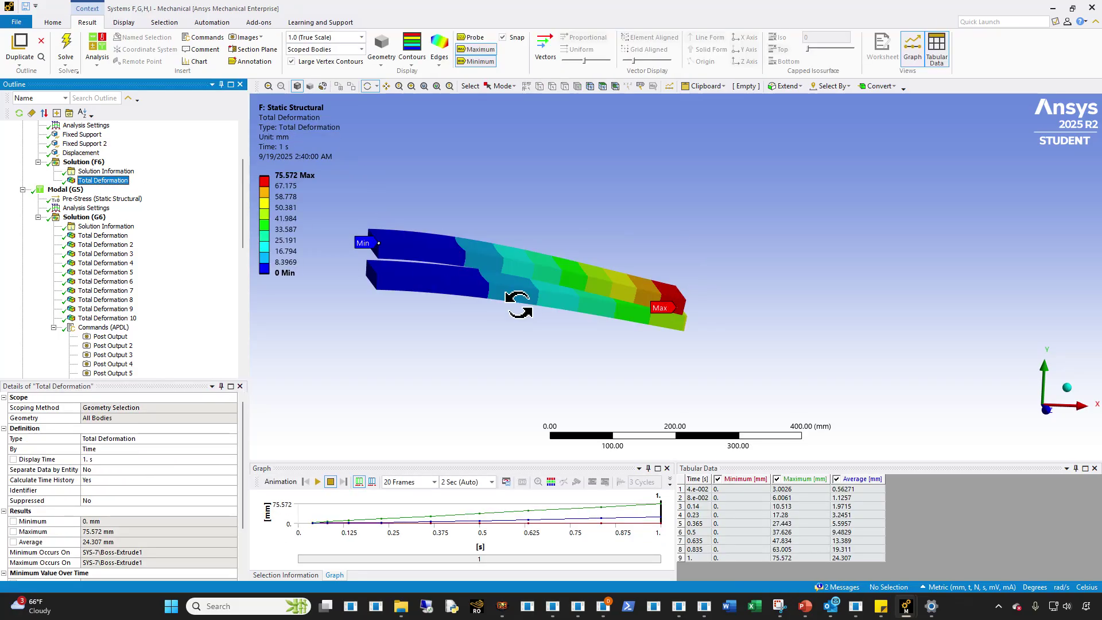
{"action": "middle_click_drag", "start_coordinate": [832, 347], "coordinate": [864, 356]}
{"action": "left_click", "coordinate": [1045, 425]}
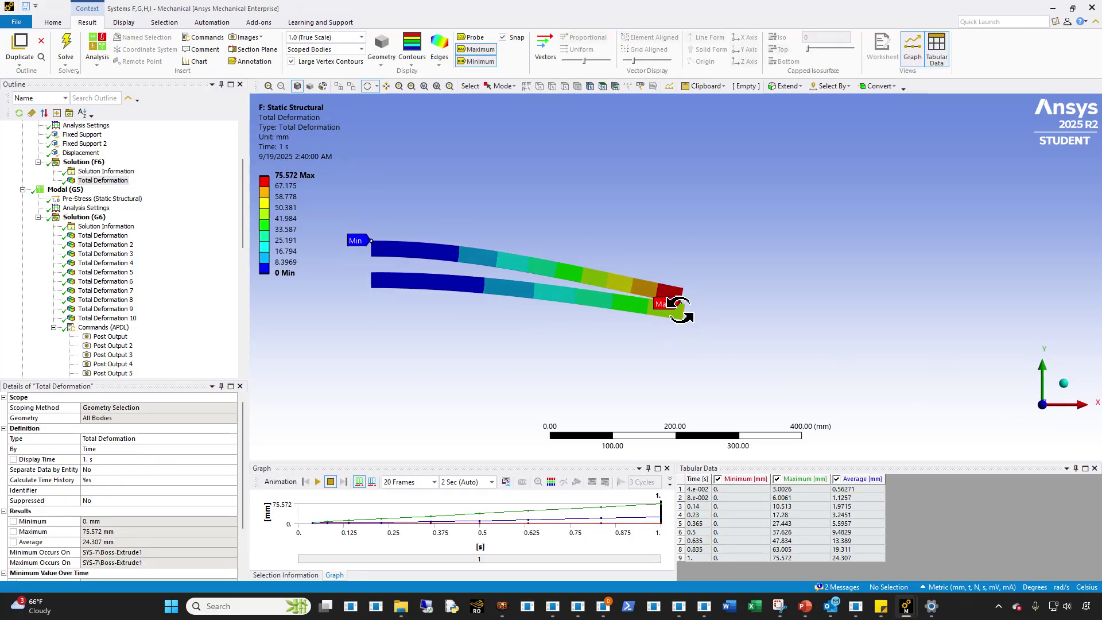
{"action": "left_click", "coordinate": [317, 482]}
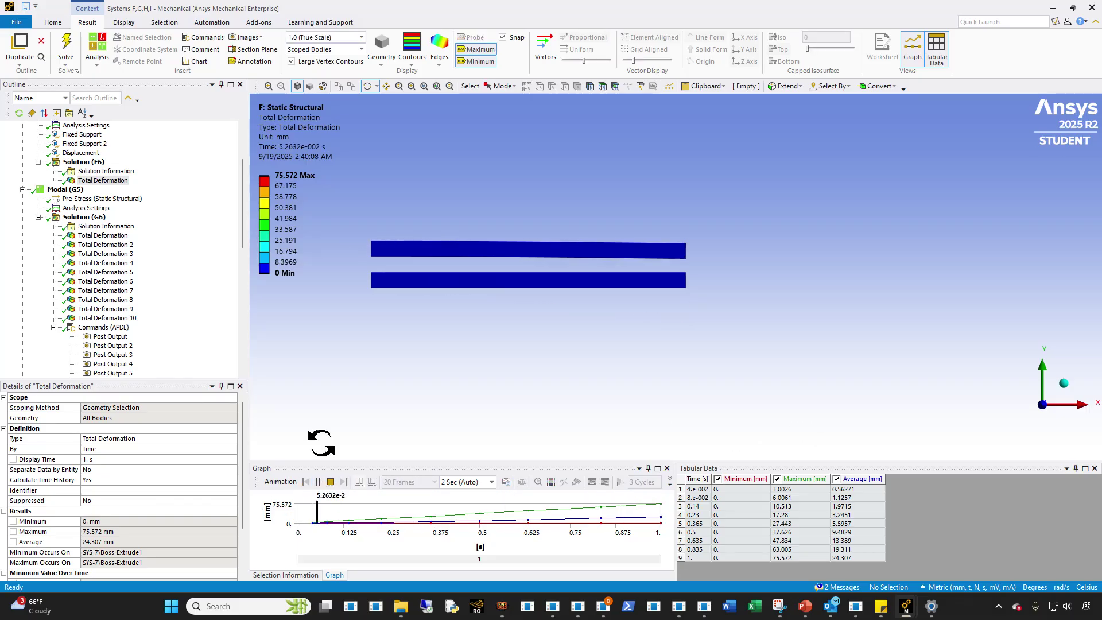
Step: Examine the advanced settings of the frictional contact between the two beams, including formulation, detection method, normal stiffness factor and pinball radius
{"action": "scroll", "coordinate": [106, 223], "scroll_direction": "up", "scroll_amount": 3}
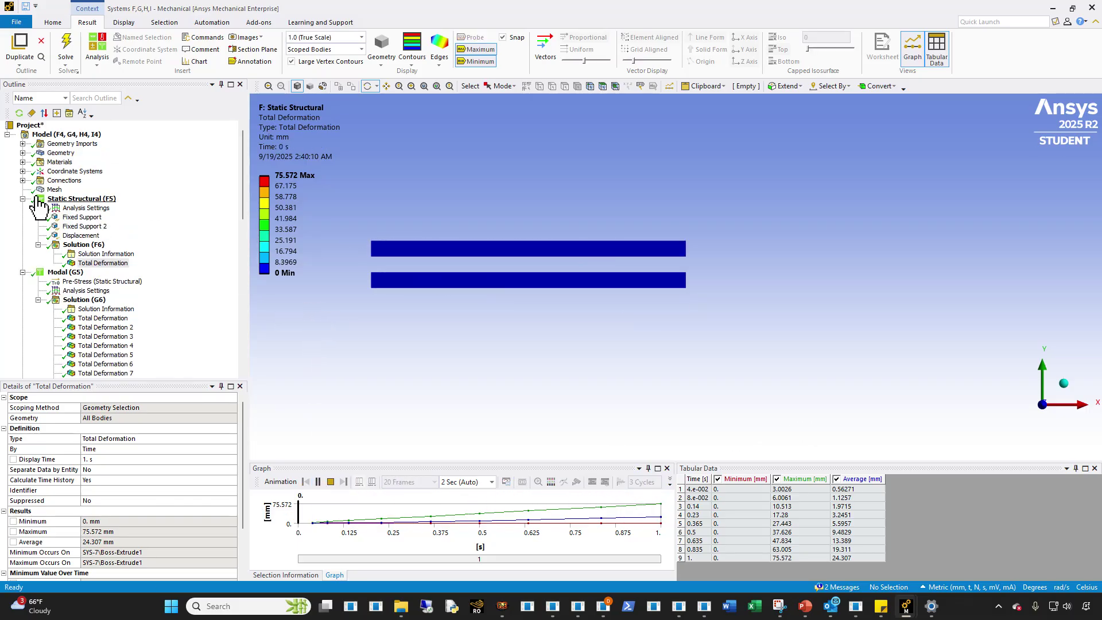
{"action": "left_click", "coordinate": [22, 180]}
{"action": "left_click", "coordinate": [115, 199]}
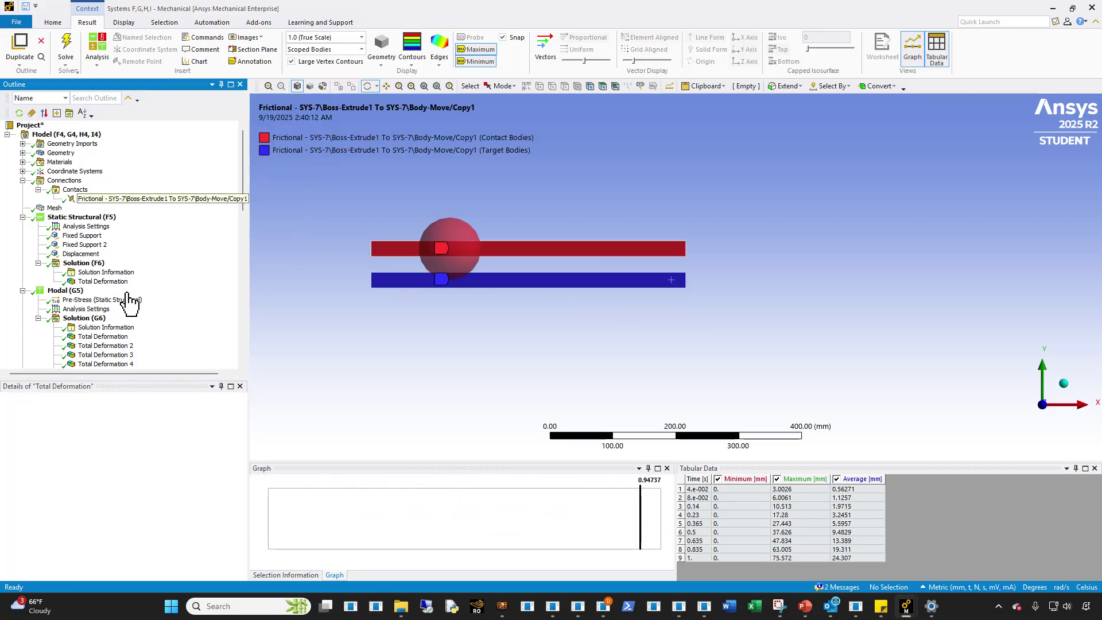
{"action": "scroll", "coordinate": [130, 511], "scroll_direction": "down", "scroll_amount": 5}
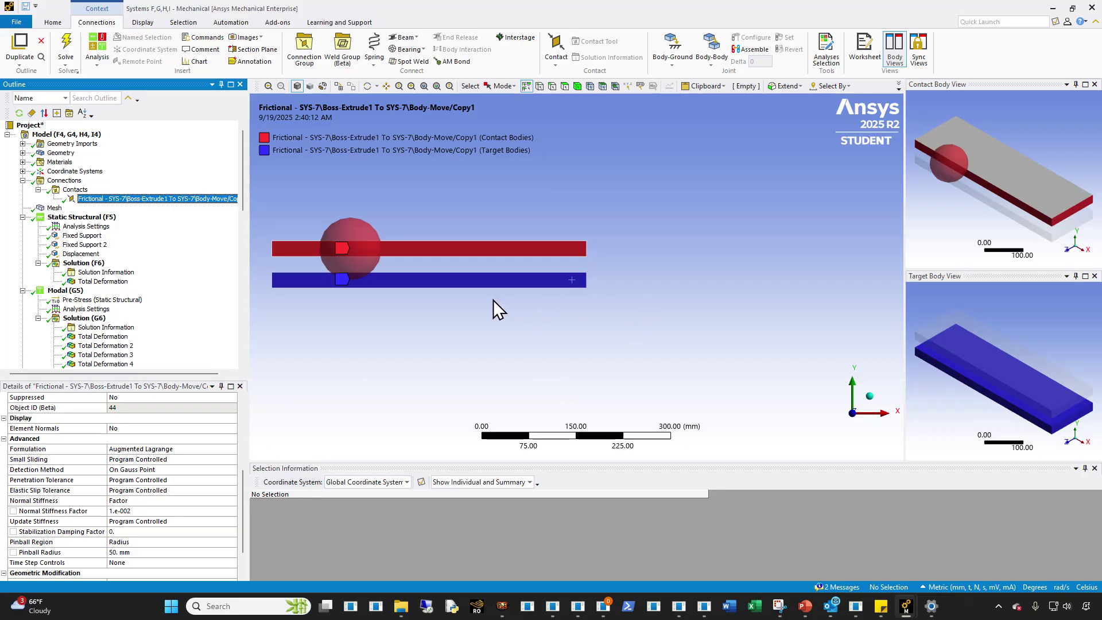
{"action": "middle_click_drag", "start_coordinate": [494, 300], "coordinate": [714, 345], "text": "ctrl"}
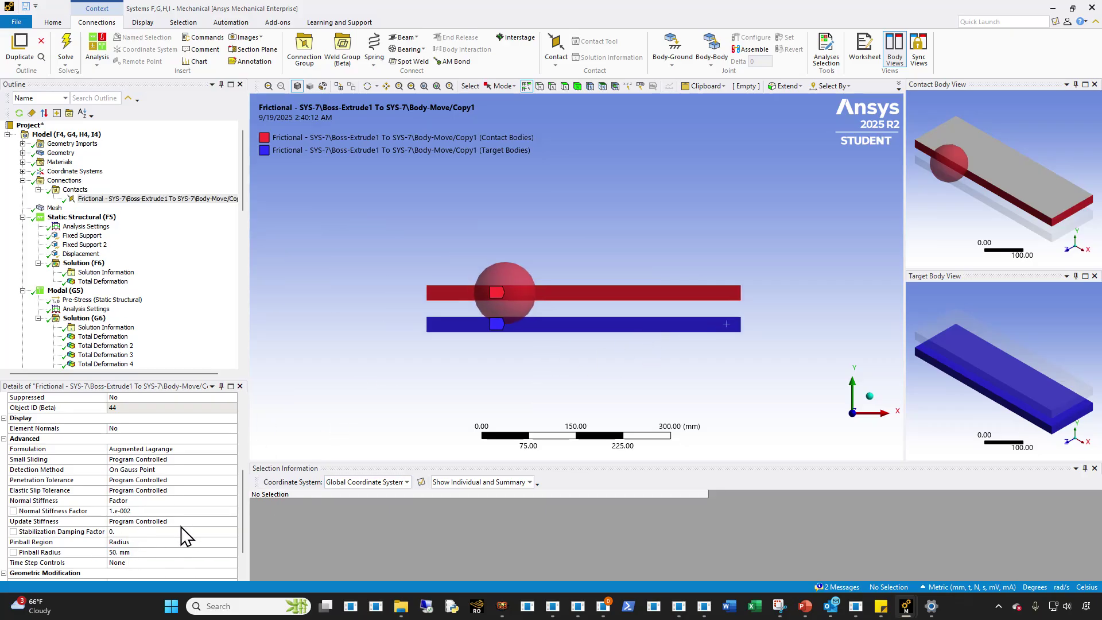
{"action": "middle_click_drag", "start_coordinate": [619, 350], "coordinate": [584, 346], "text": "ctrl"}
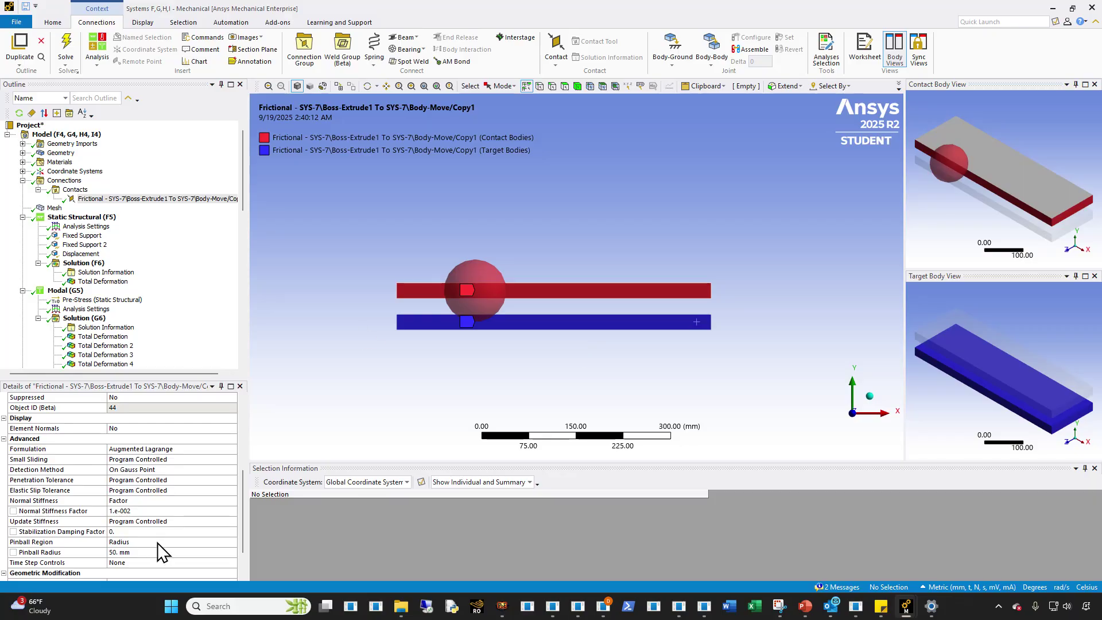
{"action": "scroll", "coordinate": [157, 551], "scroll_direction": "down", "scroll_amount": 1}
{"action": "scroll", "coordinate": [158, 550], "scroll_direction": "up", "scroll_amount": 3}
{"action": "scroll", "coordinate": [163, 549], "scroll_direction": "down", "scroll_amount": 2}
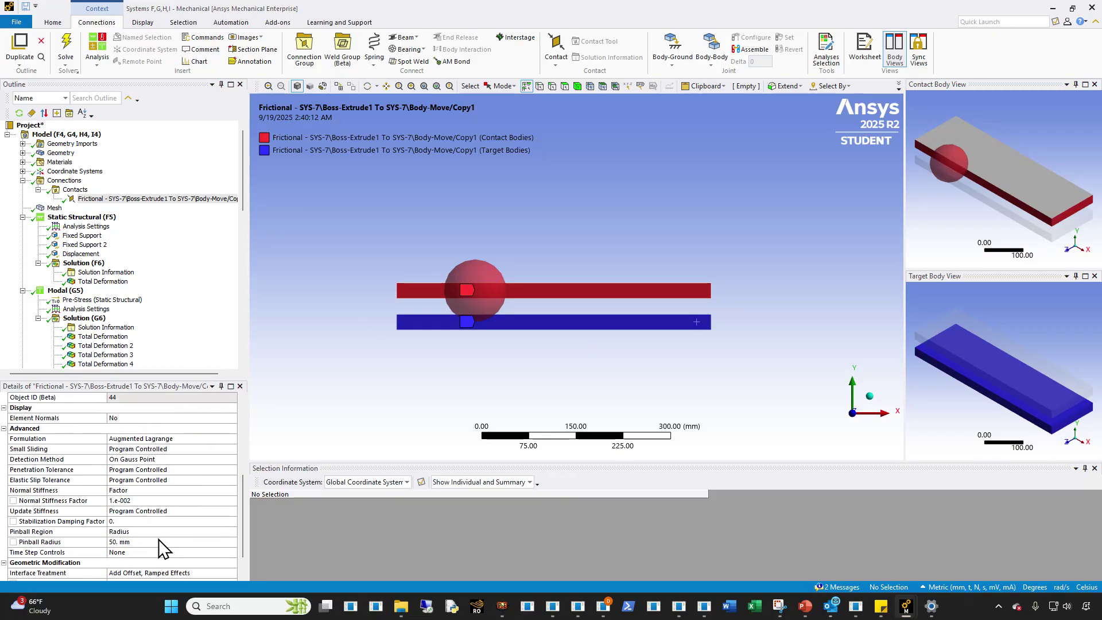
Step: Display the Static Structural total deformation again, and switch to Mechanical's LS-DYNA system J window showing its frictional contact
{"action": "left_click", "coordinate": [104, 282]}
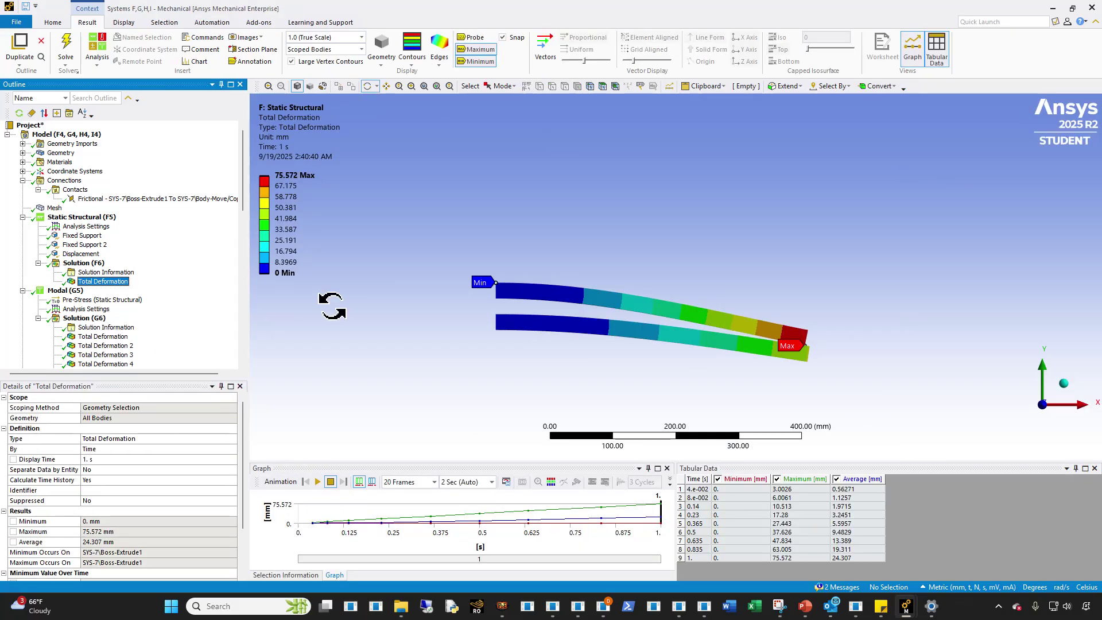
{"action": "scroll", "coordinate": [161, 346], "scroll_direction": "down", "scroll_amount": 2}
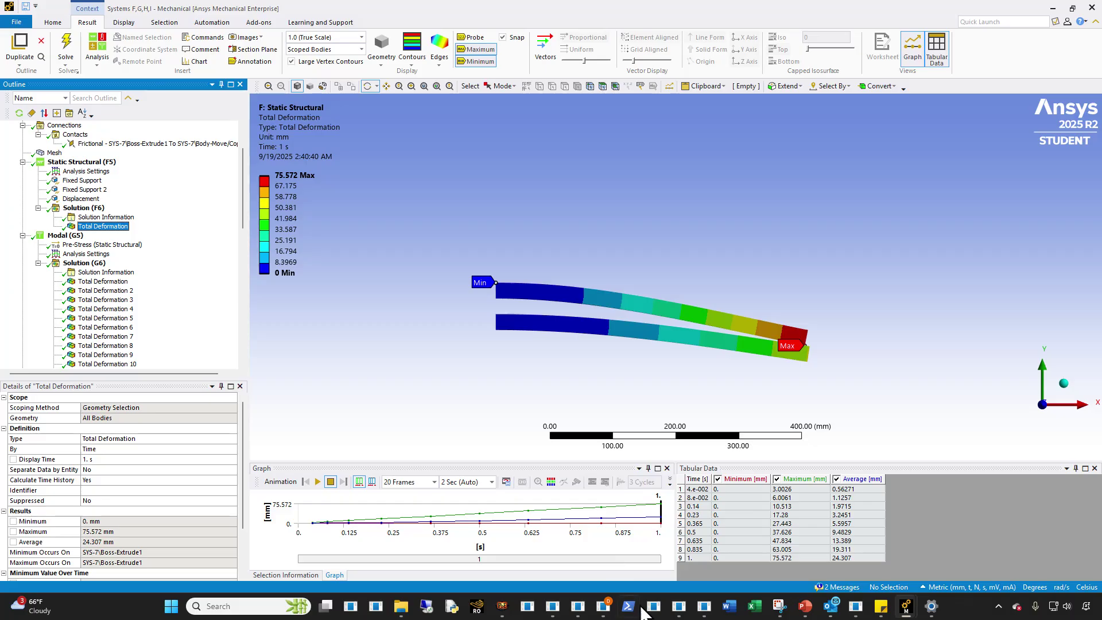
{"action": "mouse_move", "coordinate": [578, 607]}
{"action": "mouse_move", "coordinate": [905, 610]}
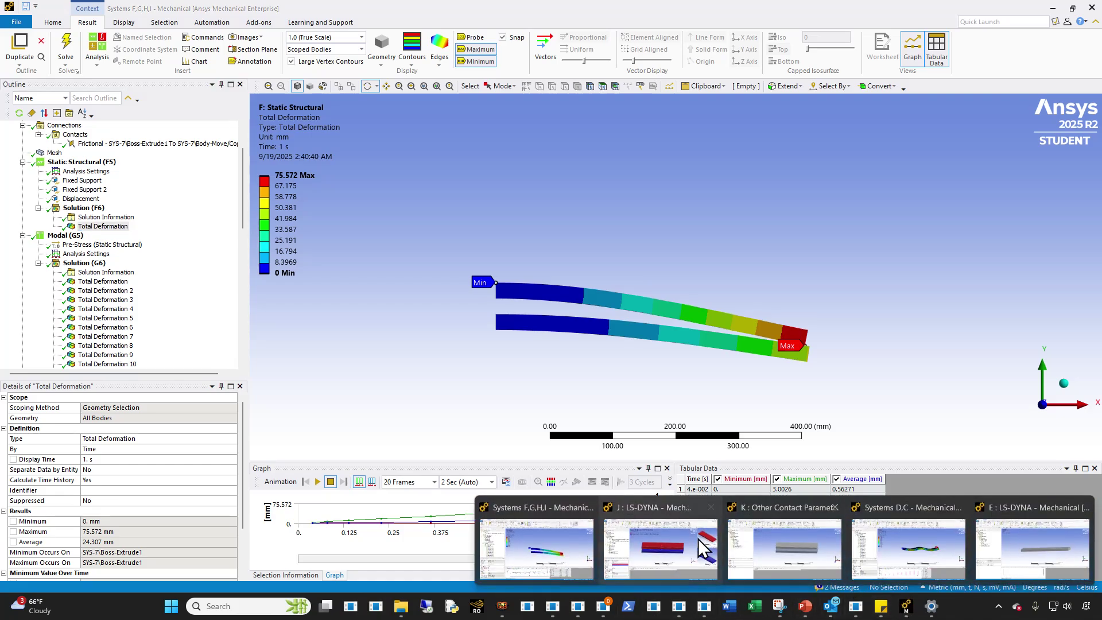
{"action": "mouse_move", "coordinate": [688, 554]}
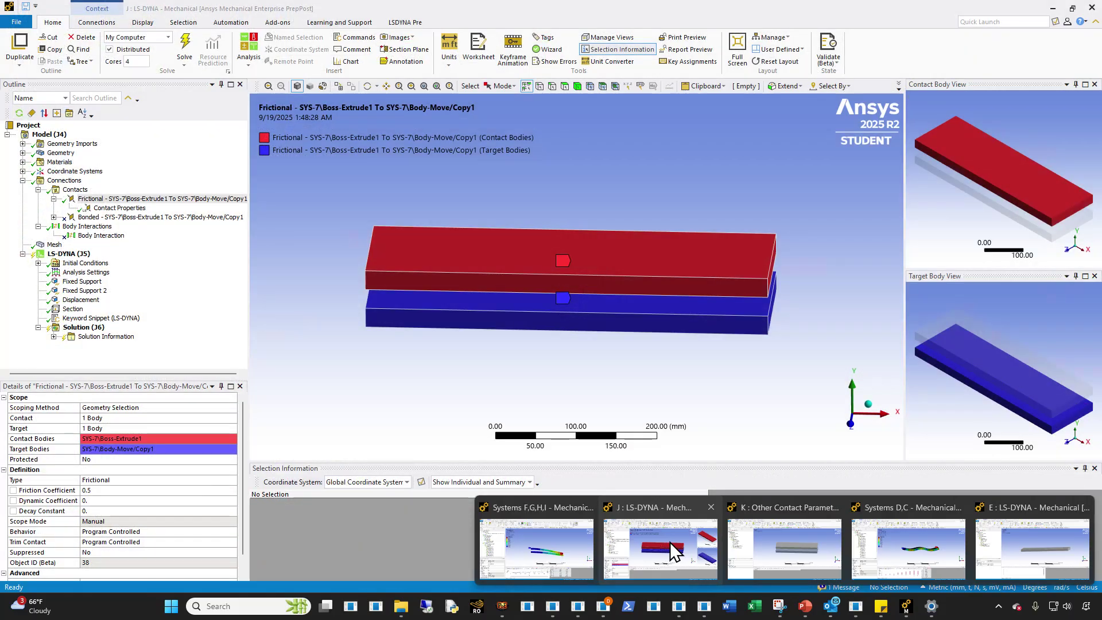
{"action": "left_click", "coordinate": [674, 552]}
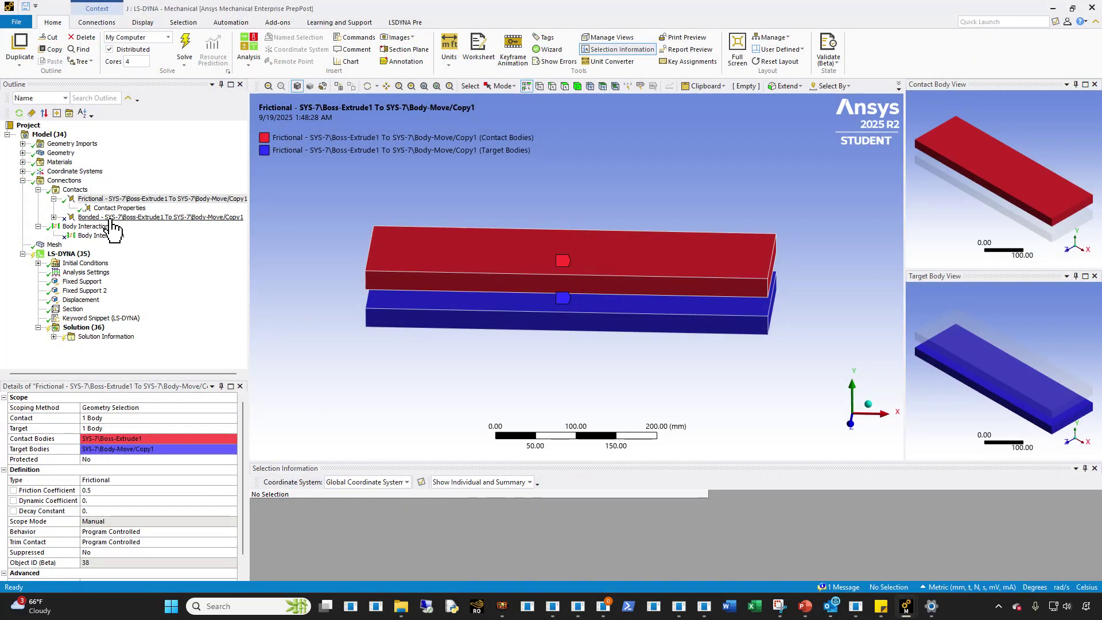
Step: Switch to the PowerPoint presentation and show slide 28 on LS-DYNA contact types and parameters for the two beams
{"action": "left_click", "coordinate": [805, 606]}
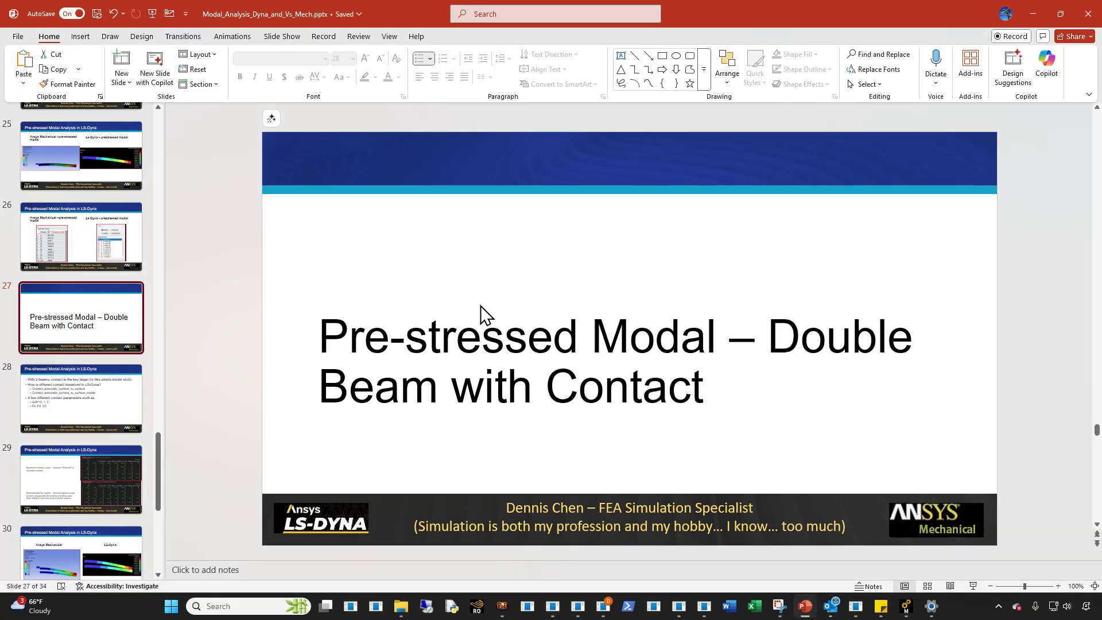
{"action": "left_click", "coordinate": [109, 417]}
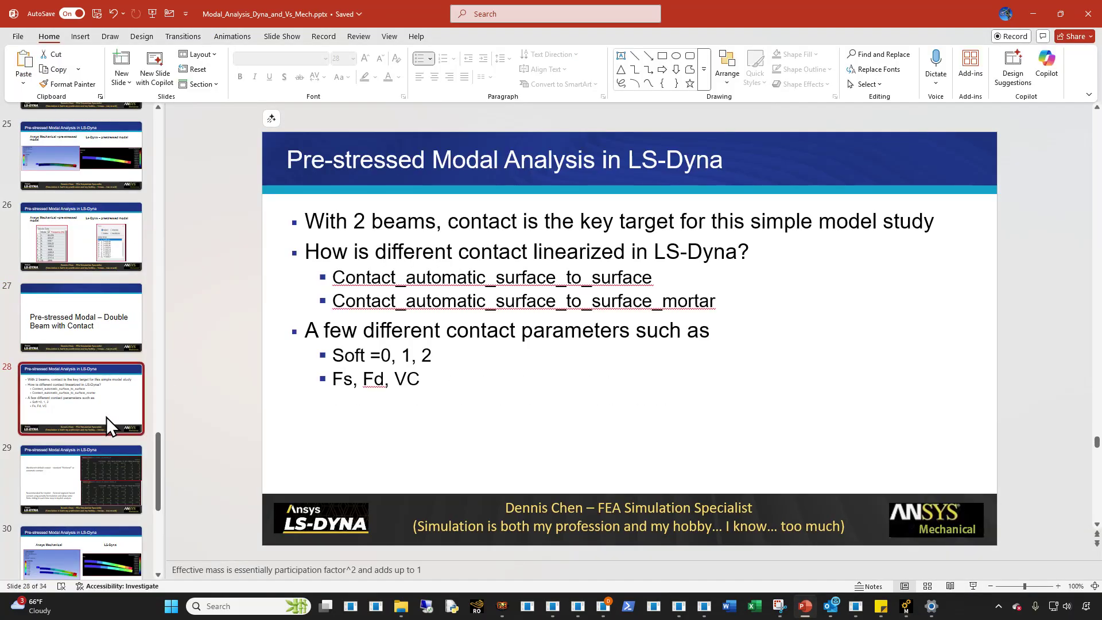